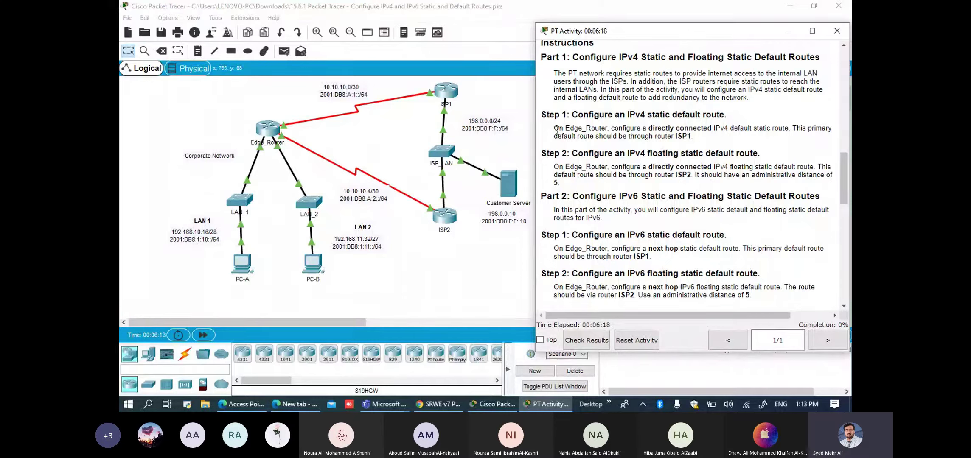
Step: Read the Part 1 Step 1 instruction on the directly connected IPv4 default route and keep the activity window always on top
drag(554, 129, 607, 129)
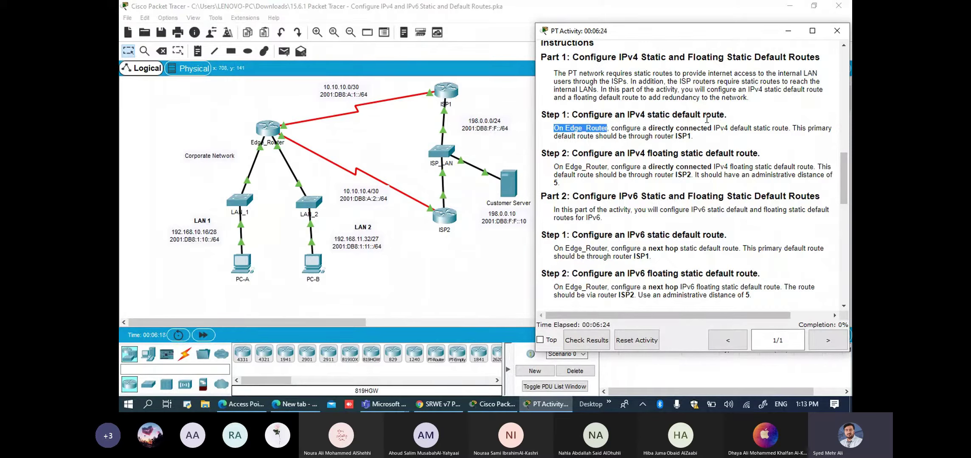
drag(653, 128, 792, 129)
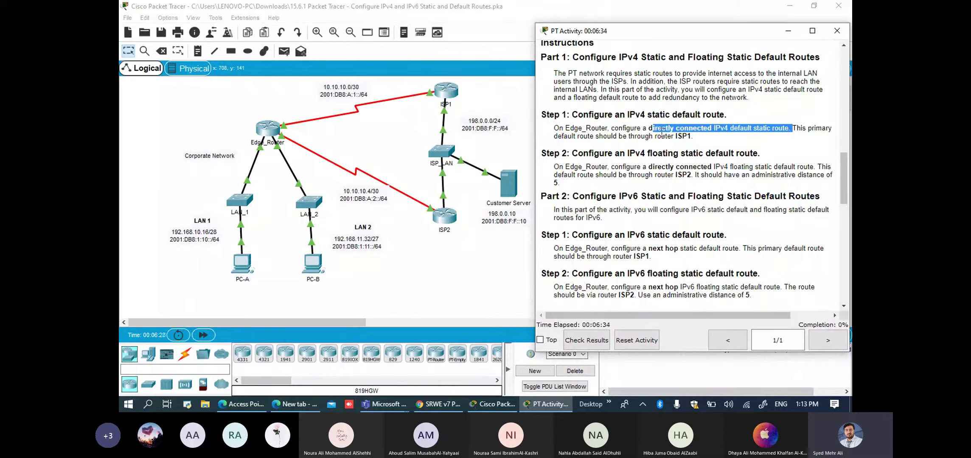
drag(648, 128, 785, 129)
click(540, 339)
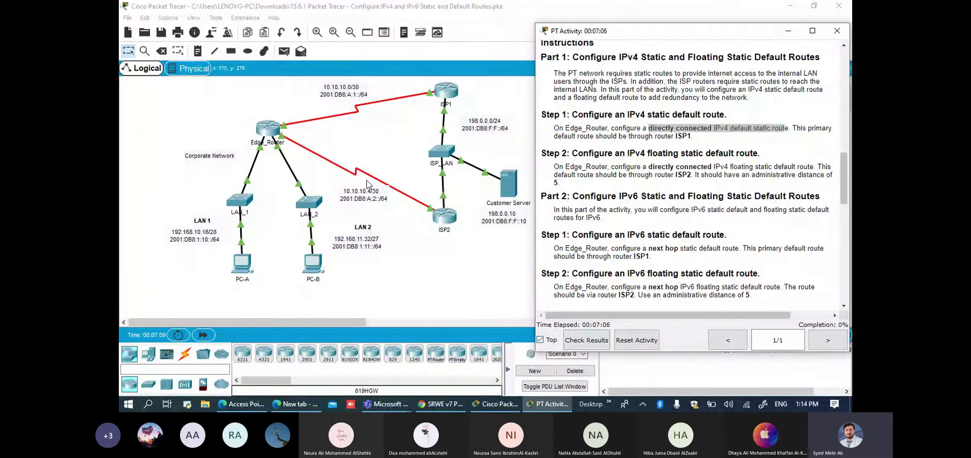
Step: Open Edge_Router's command line, place it beside the instructions and bring up its prompt
click(269, 134)
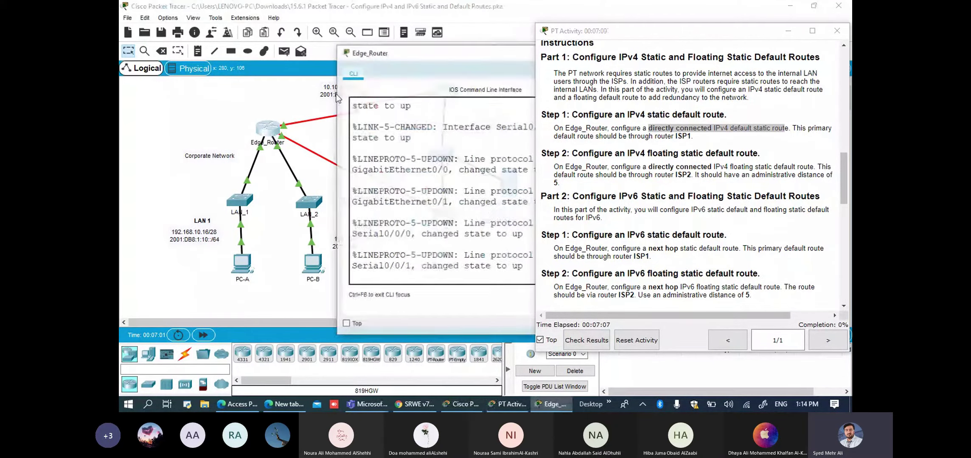
drag(408, 111, 215, 39)
drag(441, 219, 497, 220)
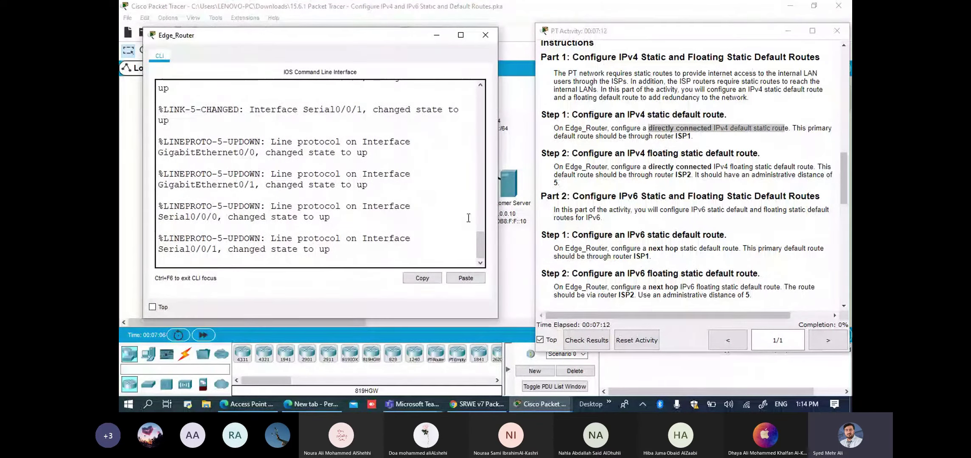
key(Return)
key(Return)
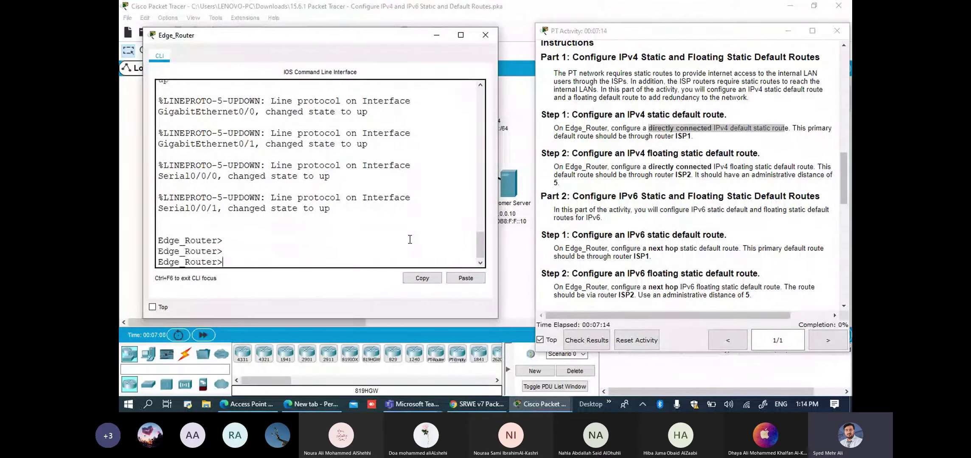
Step: Enter privileged EXEC mode and then global configuration mode on Edge_Router
text(en)
key(Return)
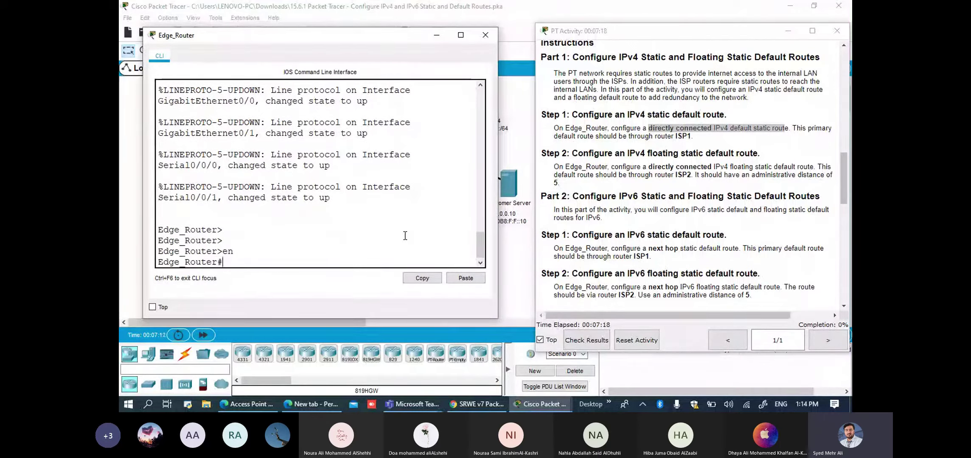
text(conf)
key(Tab)
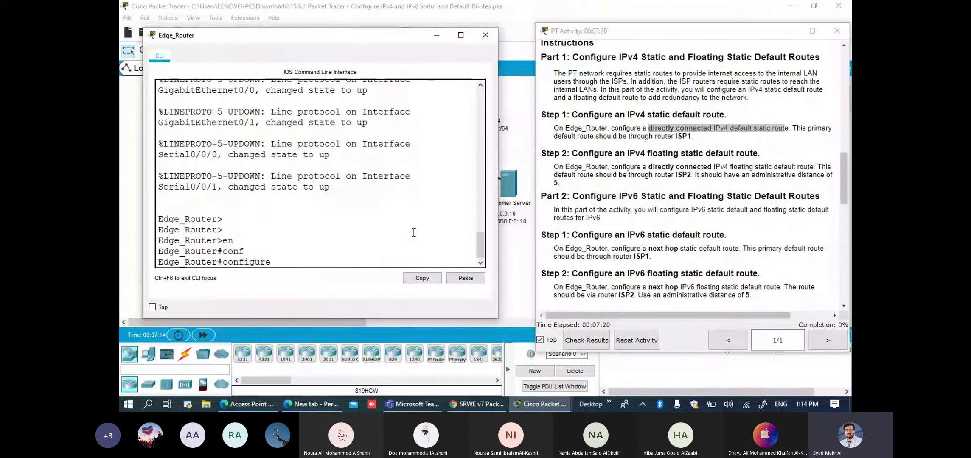
text(terminal)
key(Return)
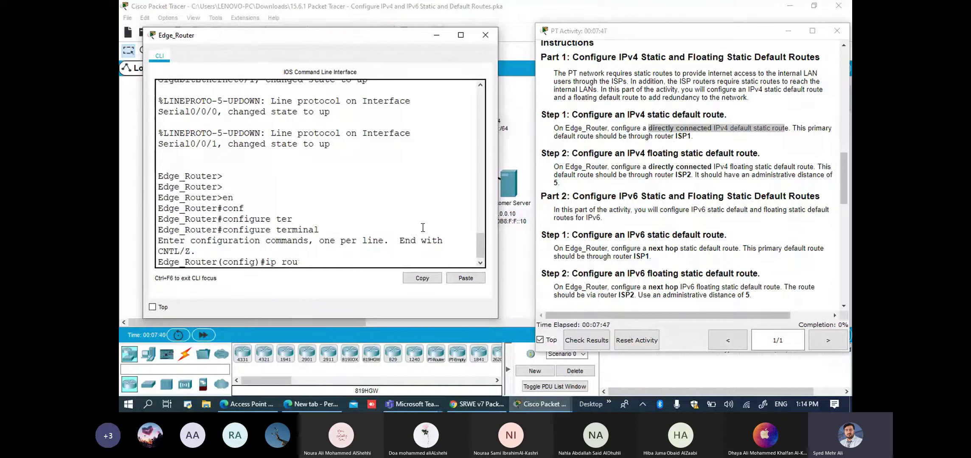
Step: Begin an ip route command on Edge_Router with destination 0.0.0.0 and mask 0.0.0.0
key(Tab)
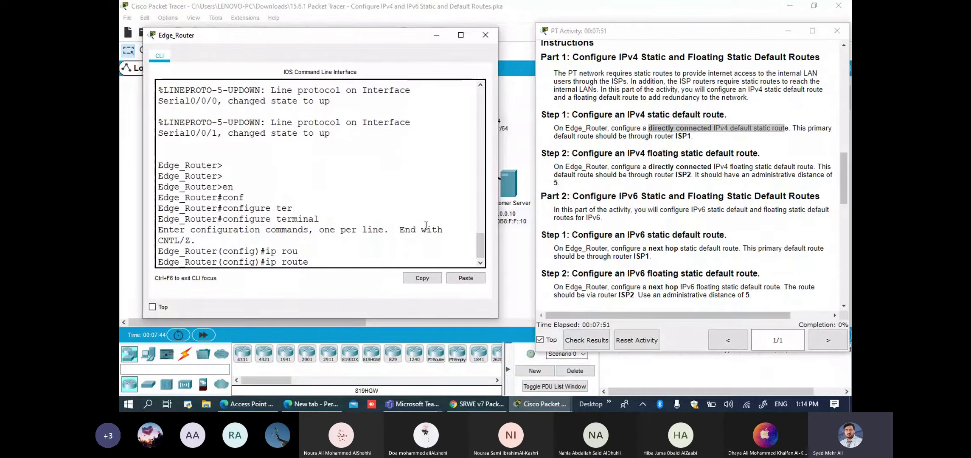
text(0.0.0.0 0)
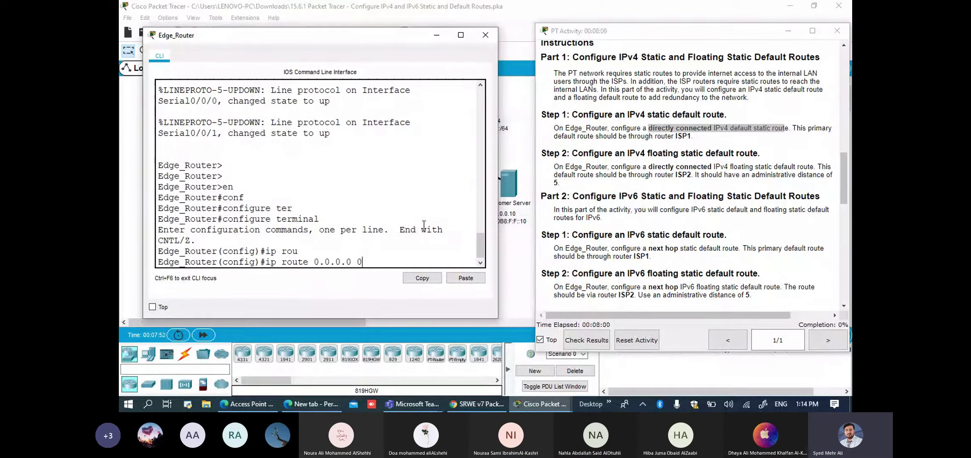
text(.0.0)
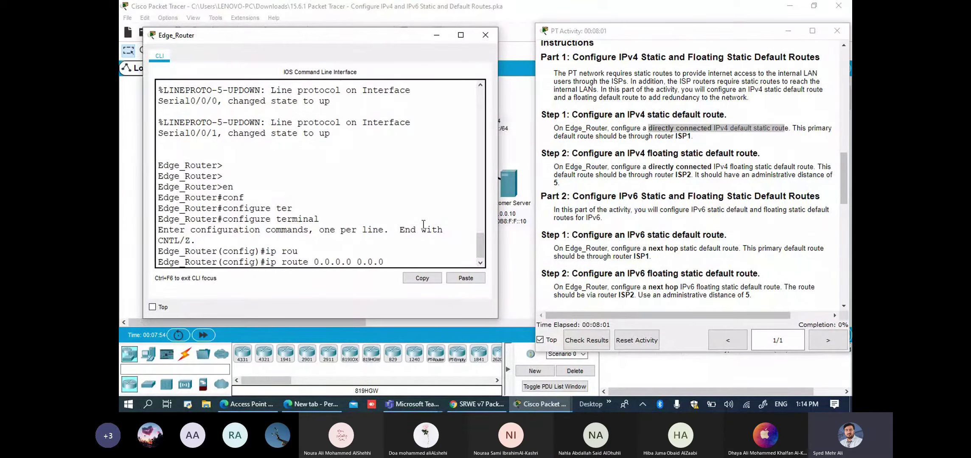
text(.0)
Step: Uncover the topology and set the preferences to always show port labels in the logical workspace
drag(500, 229, 534, 229)
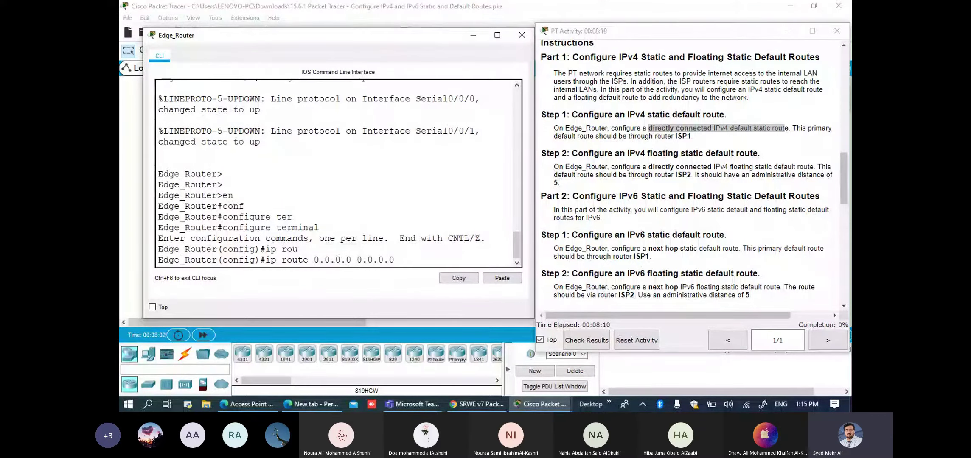
drag(356, 35, 386, 162)
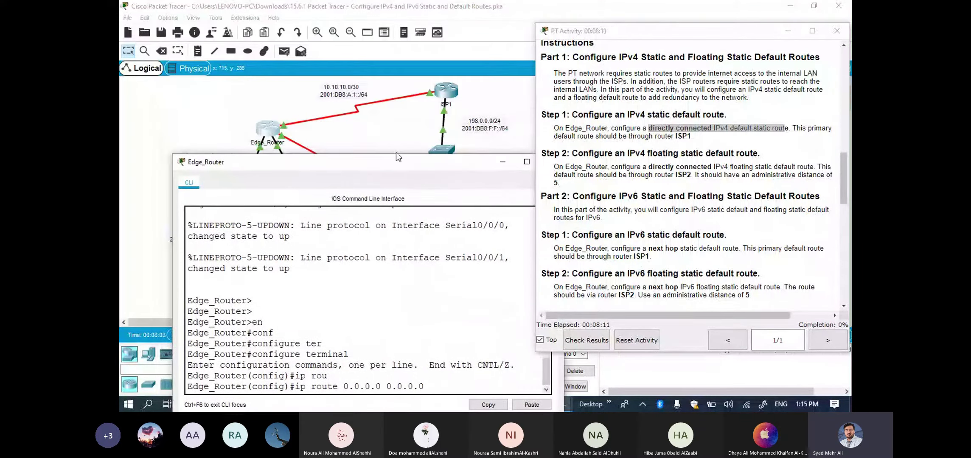
click(268, 108)
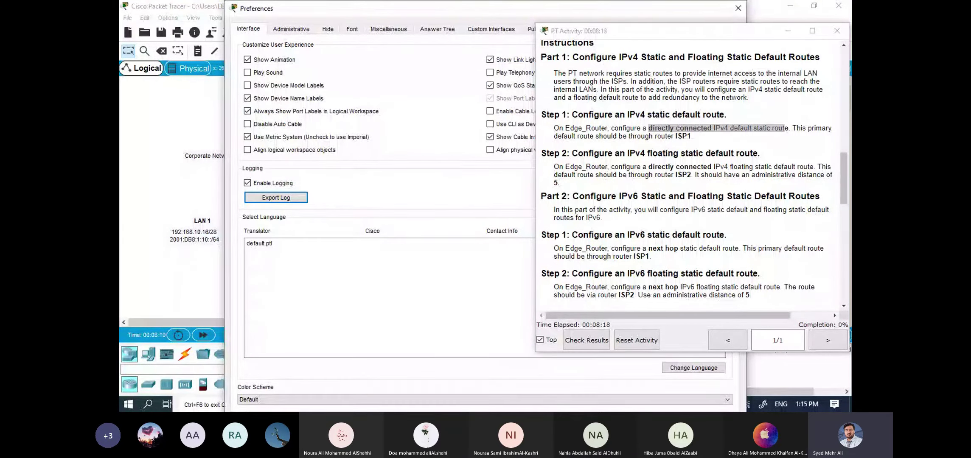
drag(455, 9, 247, 9)
click(530, 8)
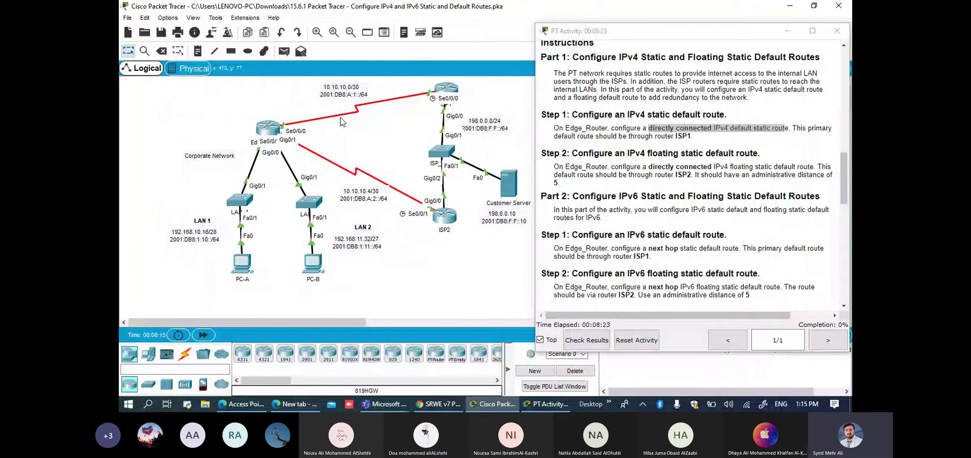
Step: Return to Edge_Router's command line and complete the IPv4 default route with exit interface serial 0/0/0
key(alt+Tab)
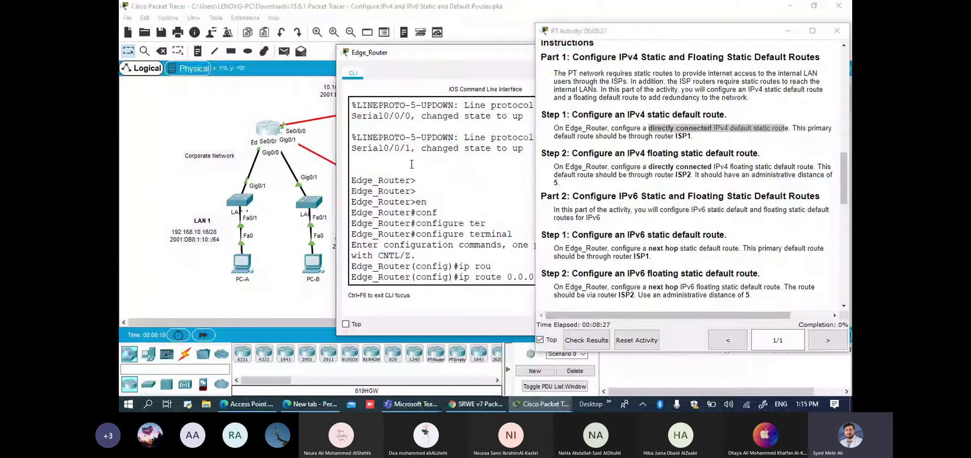
drag(472, 56, 278, 50)
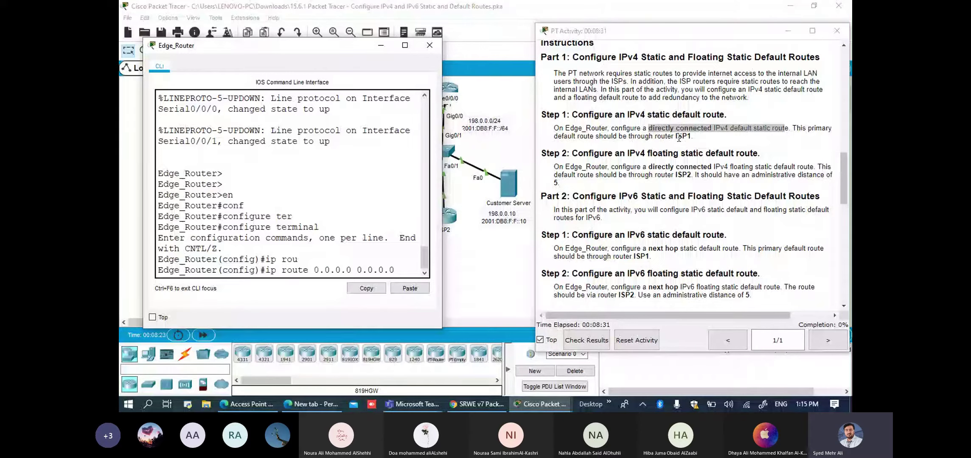
drag(292, 46, 266, 47)
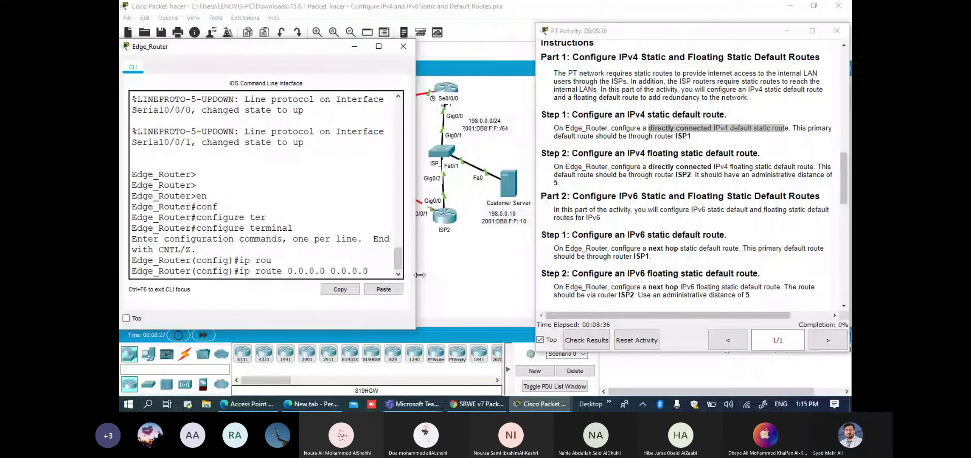
drag(420, 275, 500, 274)
text(/0/0)
key(Return)
key(Return)
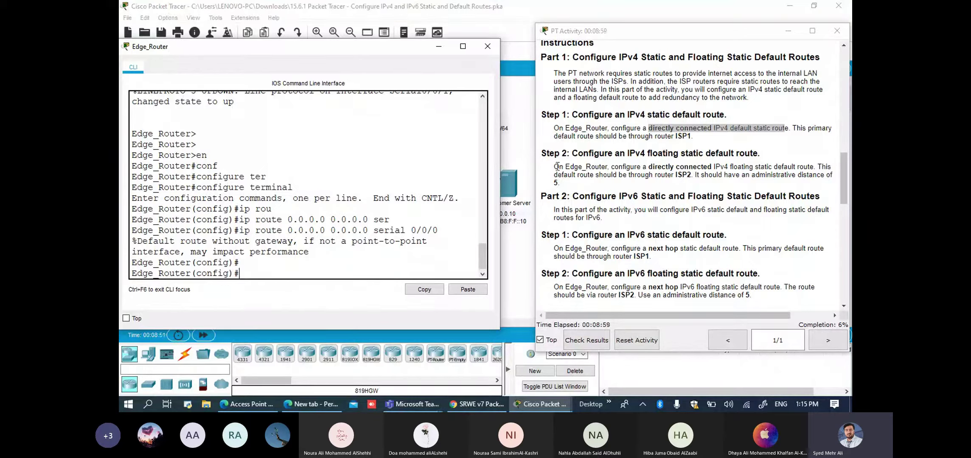
Step: Read the Part 1 Step 2 instruction for the floating static route's required router and administrative distance
click(440, 47)
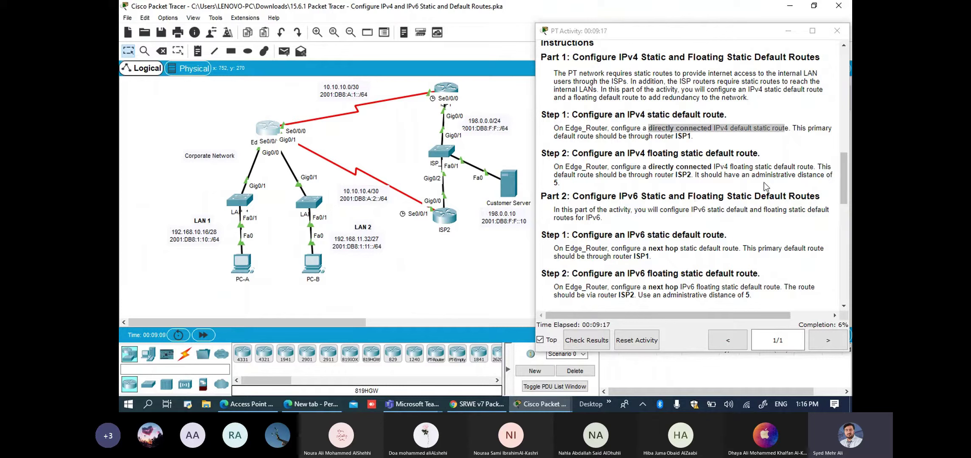
click(565, 189)
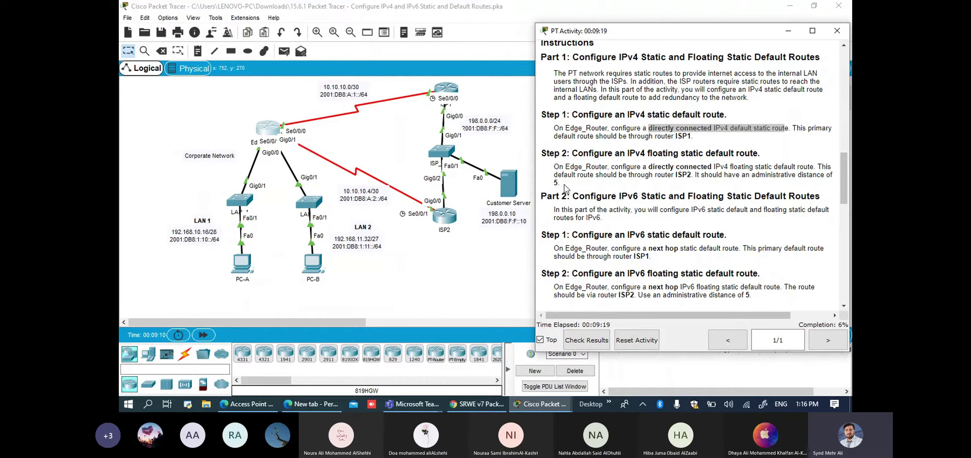
drag(564, 189, 556, 174)
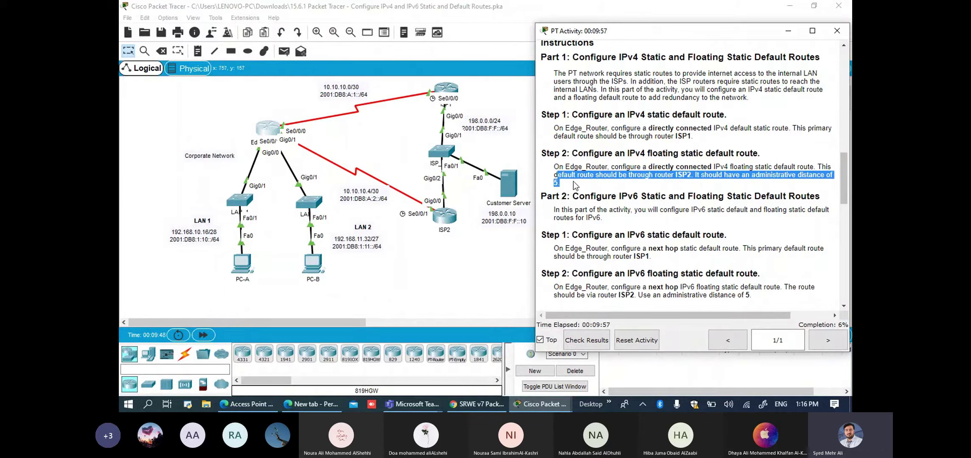
click(560, 183)
drag(560, 183, 554, 174)
click(566, 184)
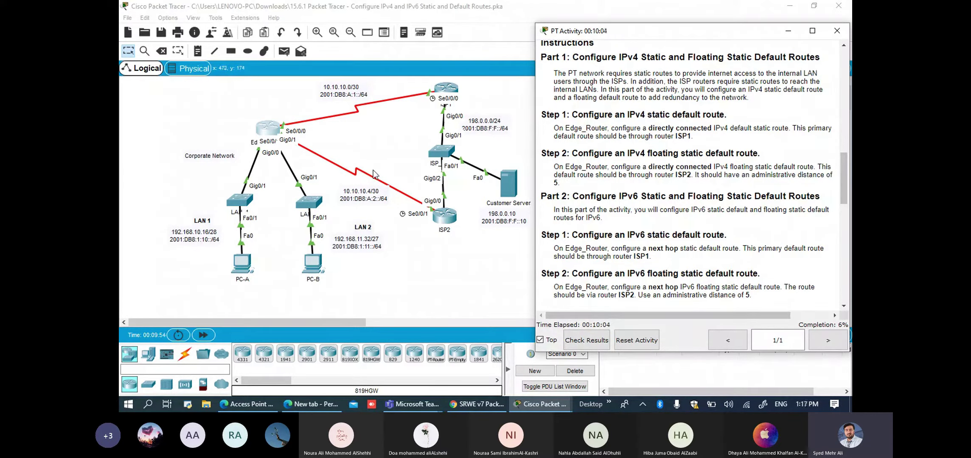
Step: Reopen Edge_Router's command line and begin a second ip route command with 0.0.0.0 0.0.0.0
click(266, 129)
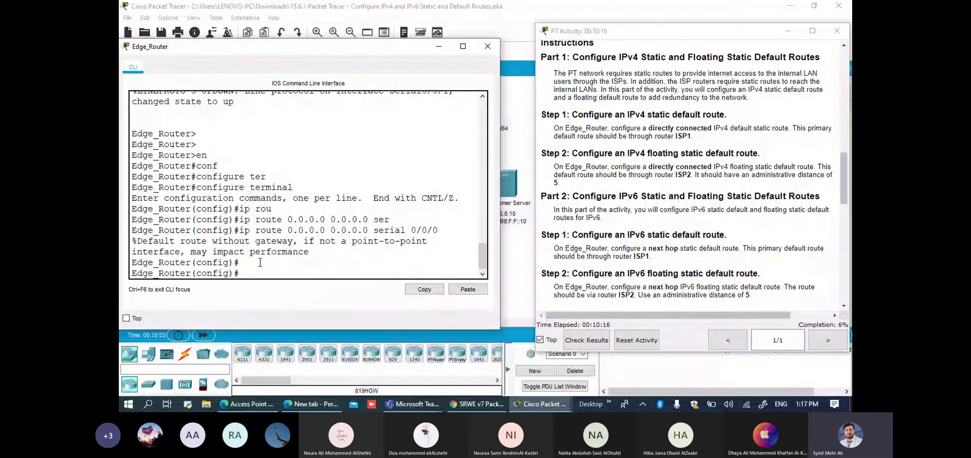
text(ip rou)
key(Tab)
text(0.0.0.0 0.0)
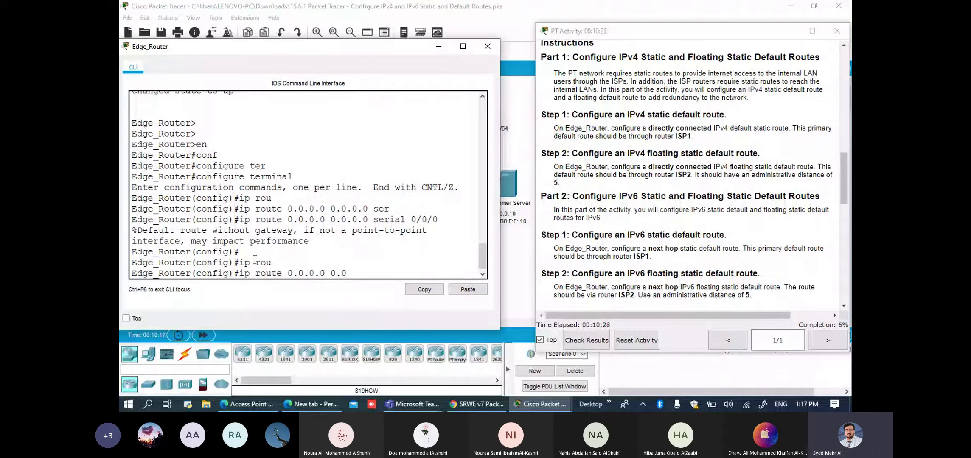
text(.0.0)
Step: Check the topology and the addressing table for Edge_Router's serial interface towards ISP2
drag(387, 48, 400, 242)
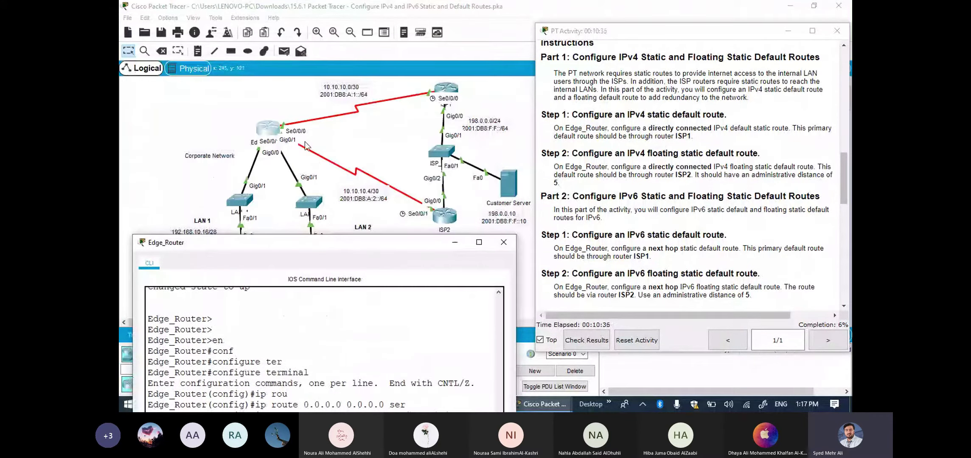
click(458, 243)
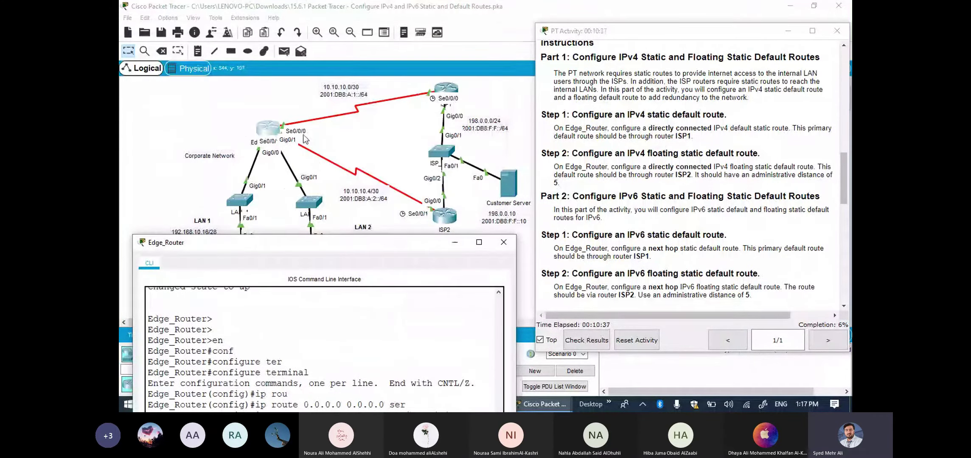
drag(263, 131, 260, 121)
scroll(687, 170, up, 15)
drag(661, 76, 680, 76)
click(267, 121)
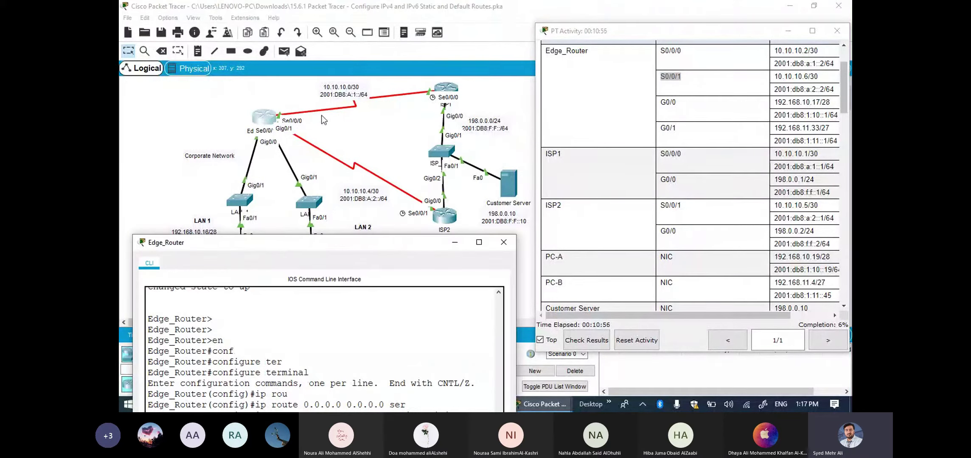
Step: Complete the IPv4 floating default route with exit interface serial 0/0/1 and administrative distance 5
drag(305, 244, 252, 54)
text(ser)
key(Tab)
text(0/0/1 5)
key(Return)
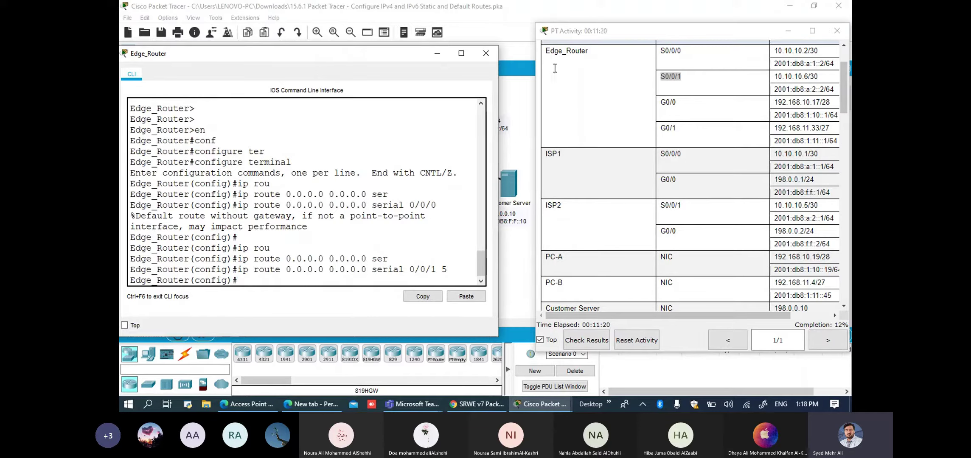
Step: Minimize Edge_Router's window and read the Part 2 Step 1 instruction on the IPv6 next hop default route
click(438, 53)
scroll(634, 132, down, 10)
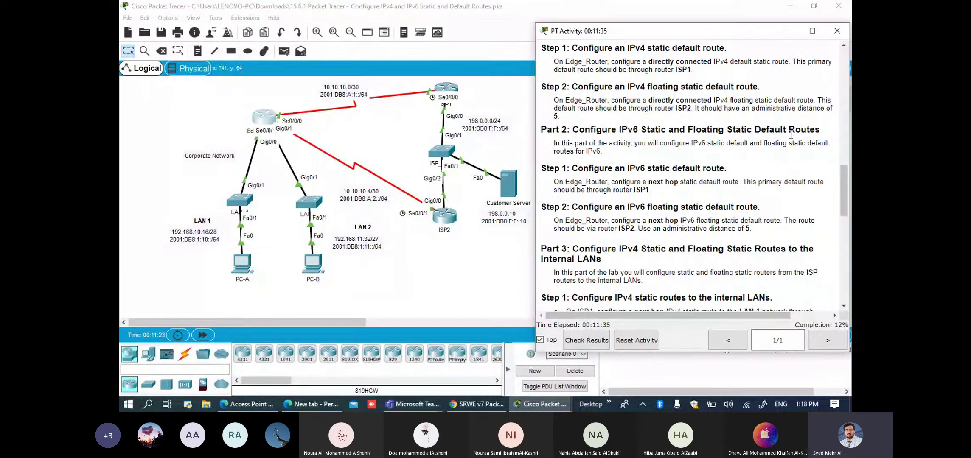
double_click(564, 168)
drag(650, 168, 727, 174)
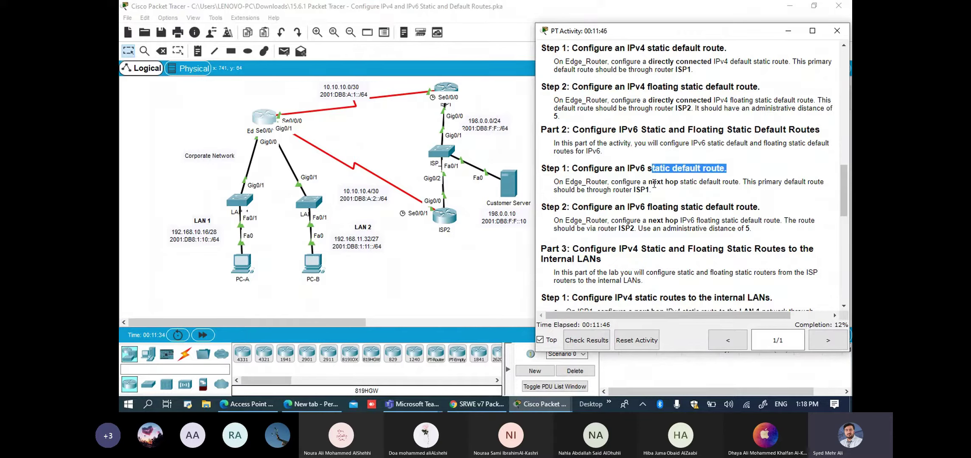
drag(649, 184, 675, 183)
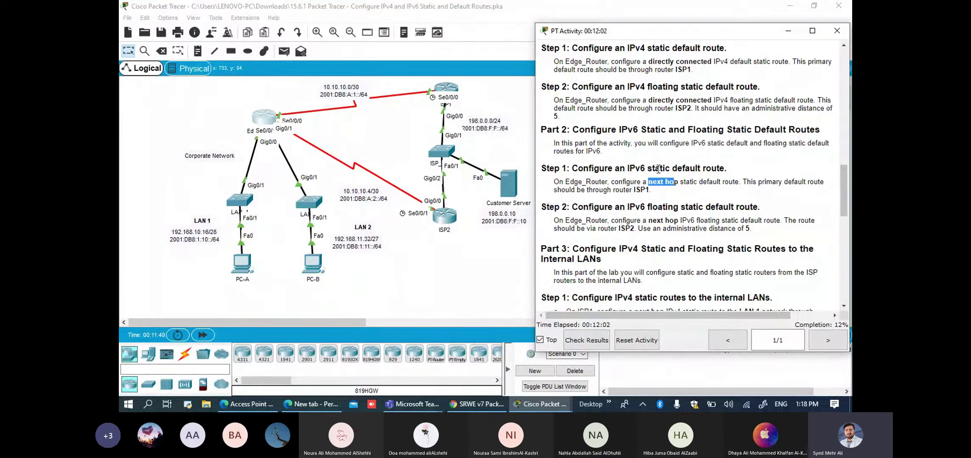
click(586, 178)
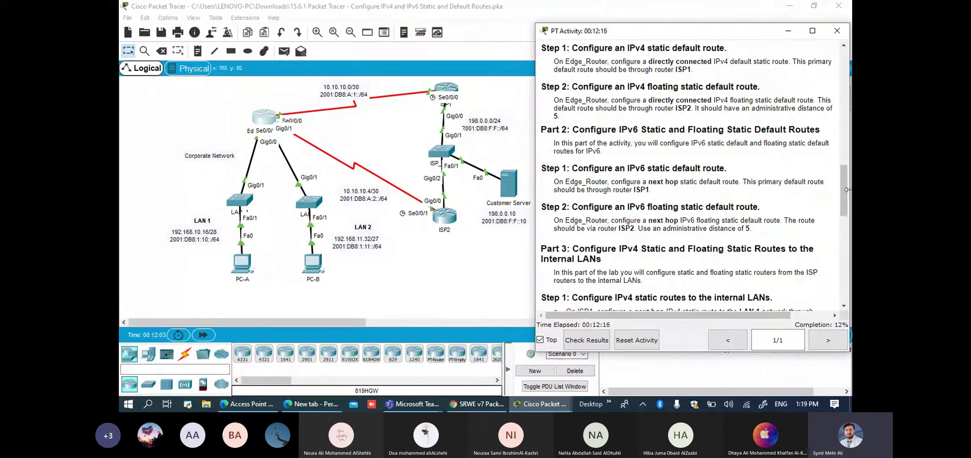
drag(635, 190, 651, 189)
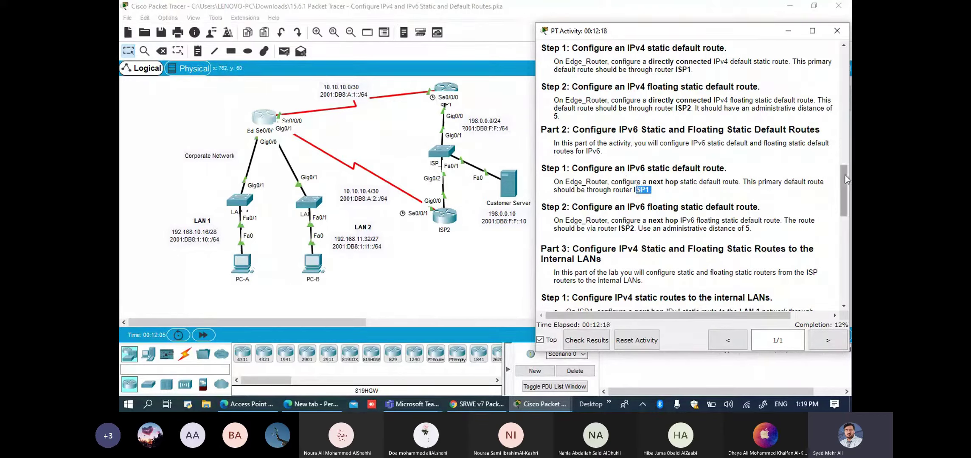
Step: Look up the IPv6 address of Edge_Router's S0/0/0 interface in the addressing table
drag(844, 178, 844, 66)
drag(678, 30, 651, 29)
drag(821, 191, 839, 191)
drag(745, 114, 795, 114)
Step: Reopen Edge_Router's command line and begin an ipv6 route command with the default prefix ::/0
click(263, 117)
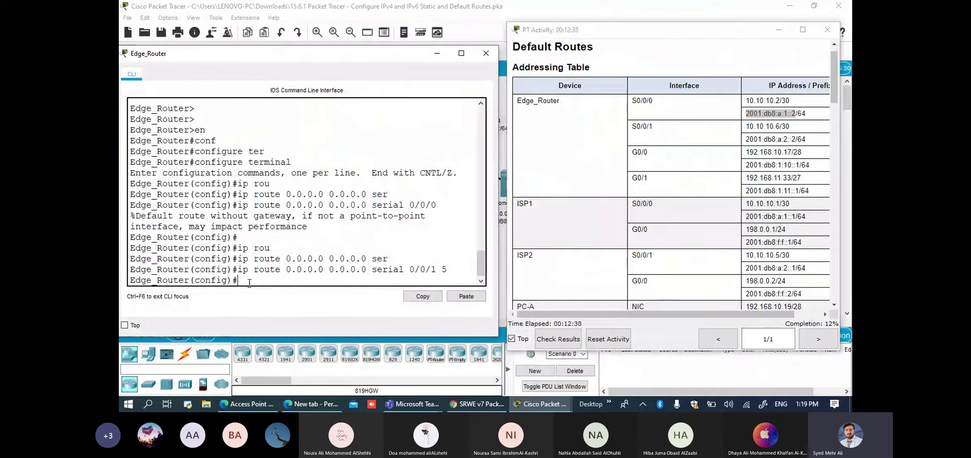
text(ipv)
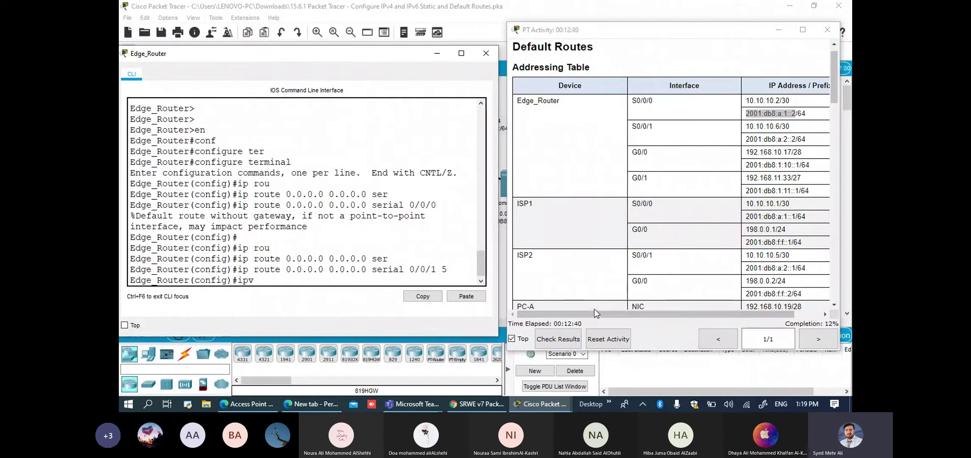
key(Tab)
text(rou)
key(Tab)
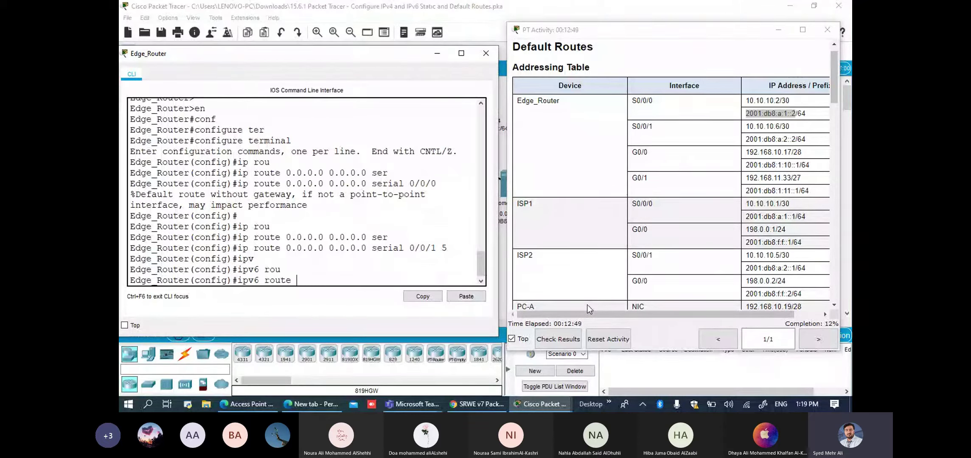
text(::/0)
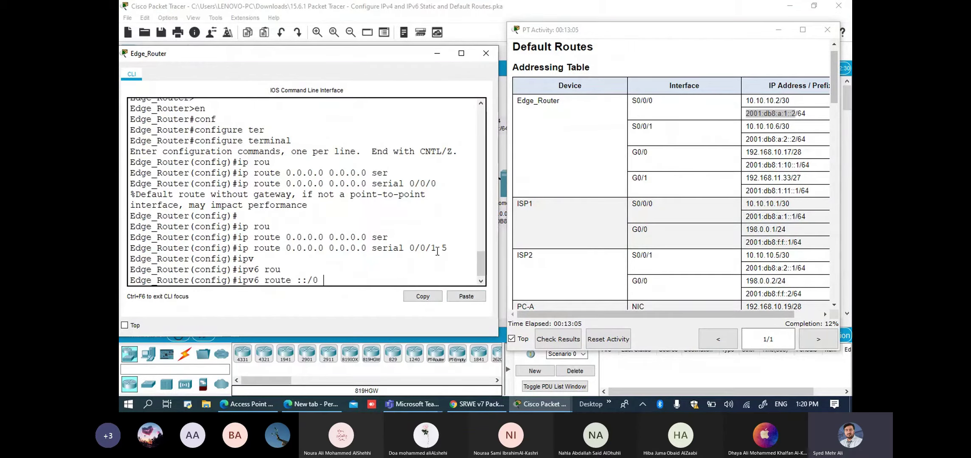
Step: Read the Part 2 Step 2 instruction on the IPv6 floating default route and clear Edge_Router's window from the topology
scroll(537, 226, down, 15)
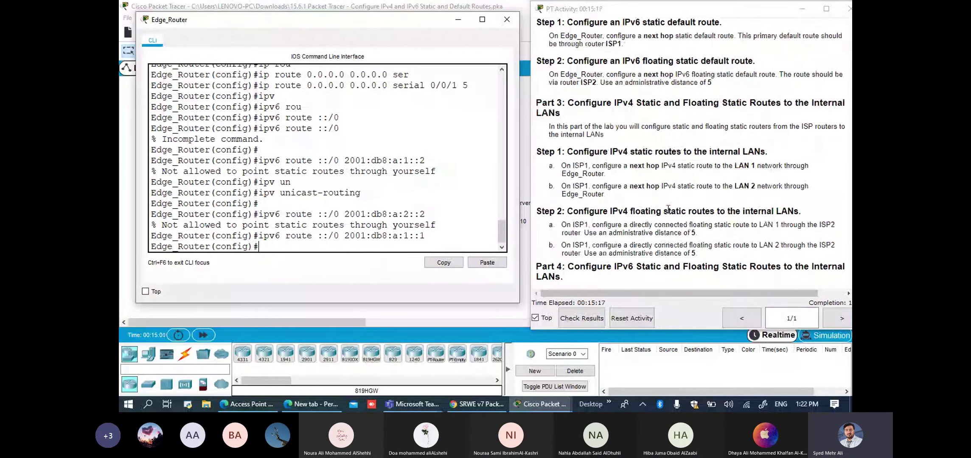
scroll(611, 171, up, 3)
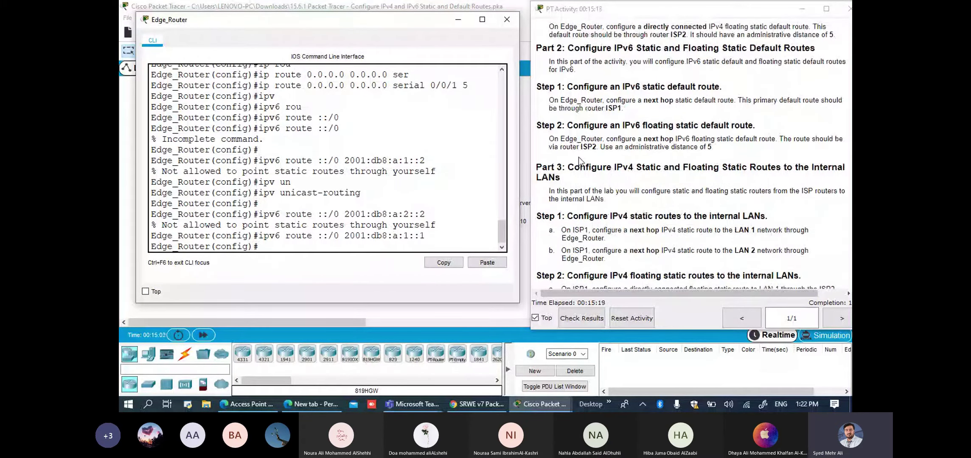
scroll(576, 145, up, 3)
drag(636, 8, 620, 9)
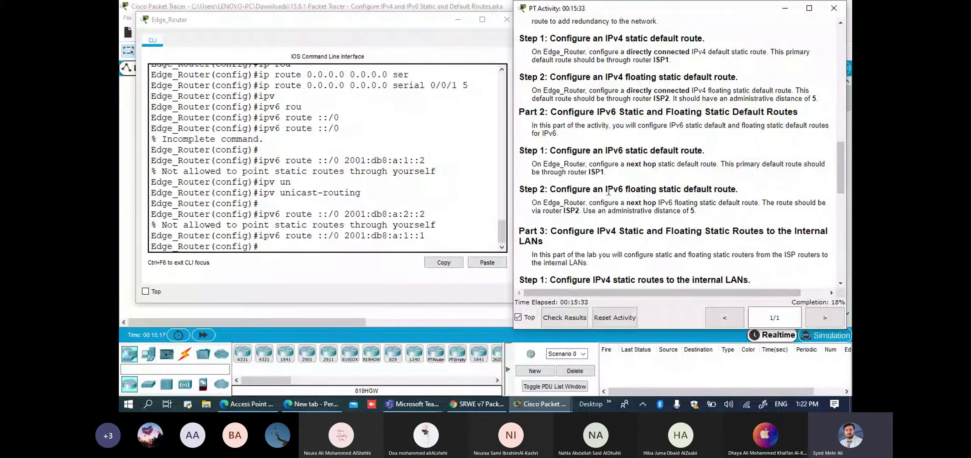
drag(630, 202, 682, 210)
click(506, 20)
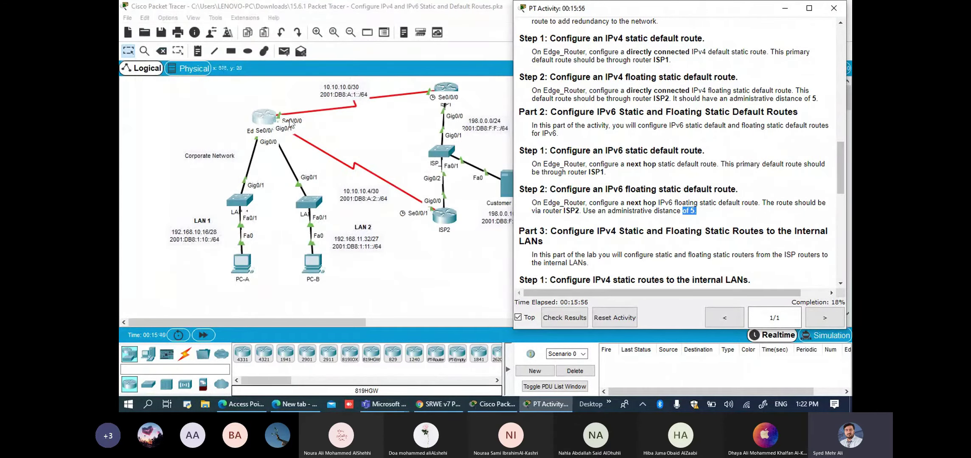
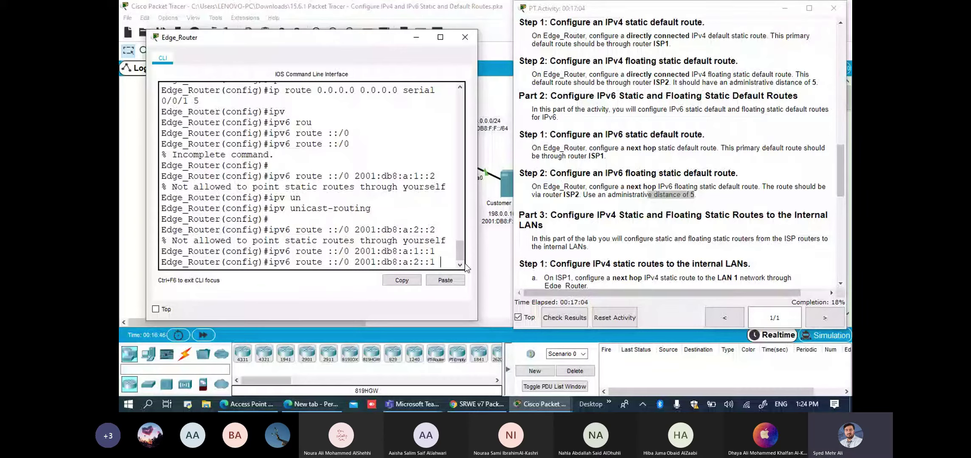
Step: Complete the IPv6 floating default route via 2001:db8:a:2::1 with administrative distance 5 and close Edge_Router's window
text(5)
key(Return)
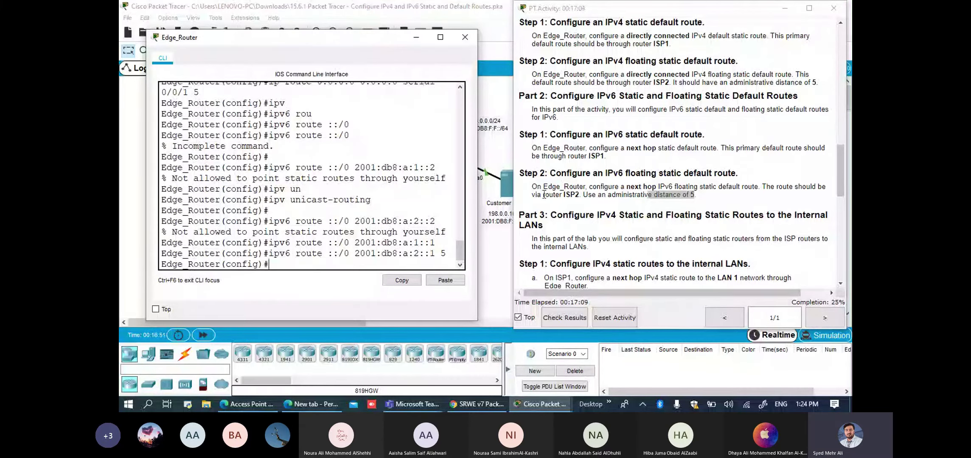
scroll(568, 167, down, 3)
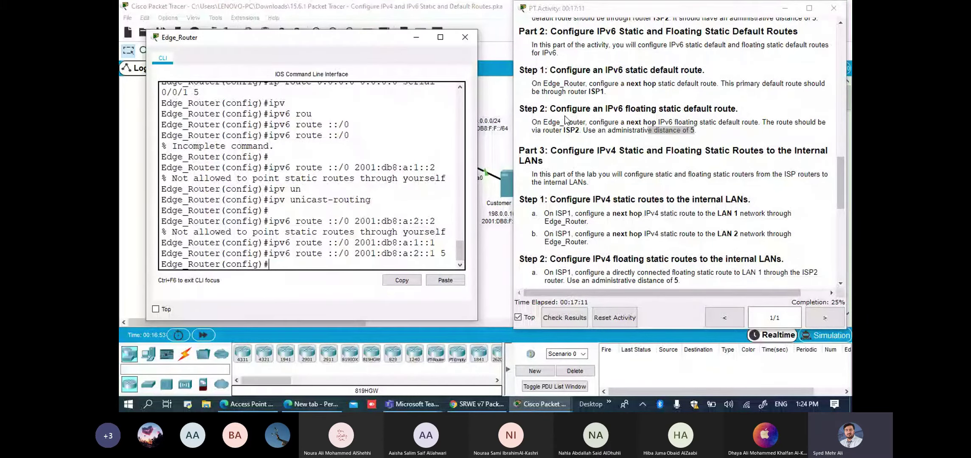
click(465, 37)
Step: Read the Part 3 introduction and the Step 1 instruction on the next hop IPv4 route to LAN 1
drag(550, 150, 543, 160)
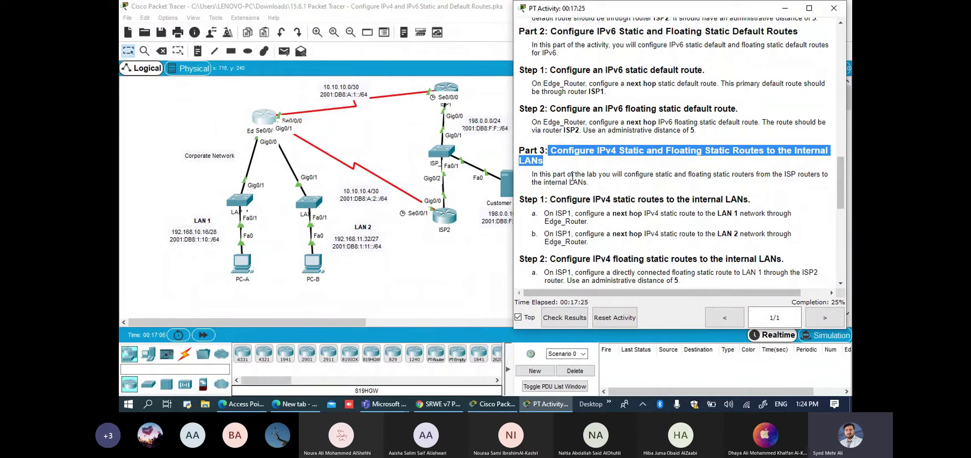
click(658, 174)
drag(657, 174, 614, 187)
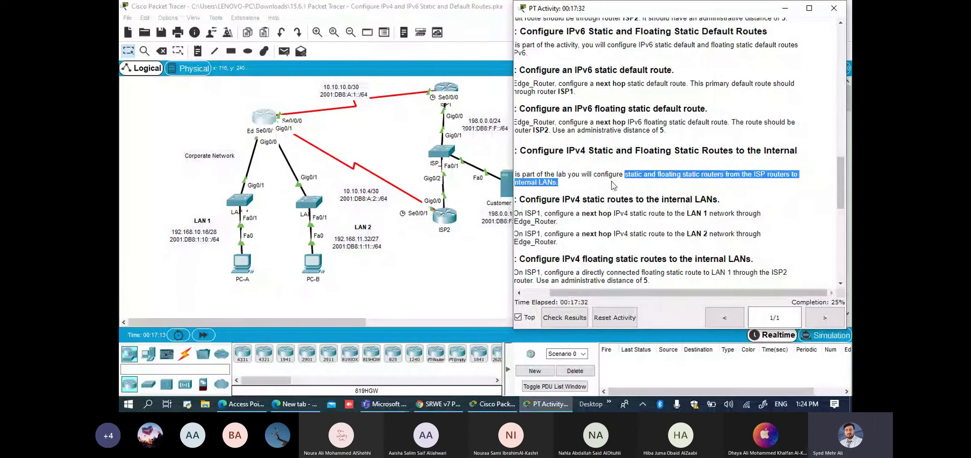
drag(679, 292, 637, 288)
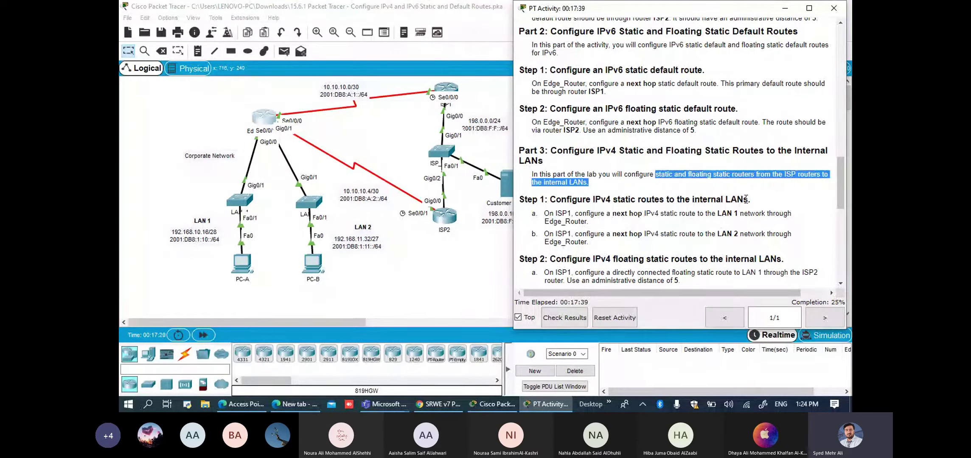
click(549, 214)
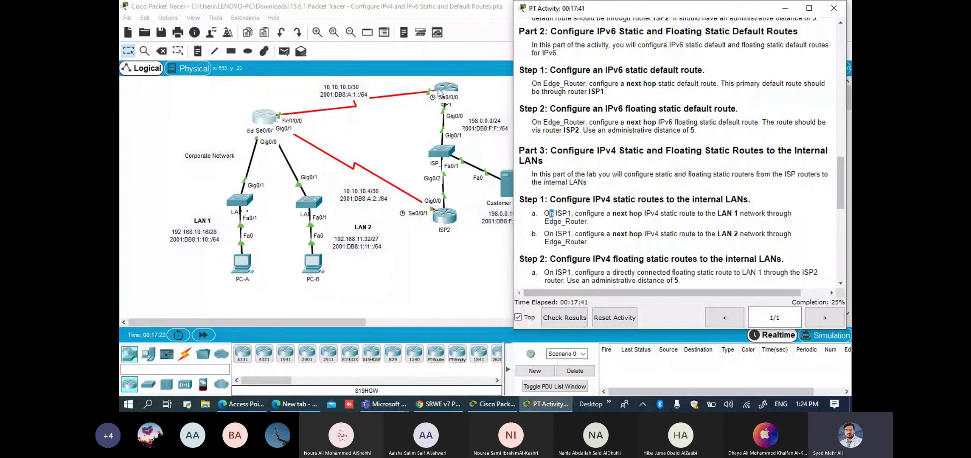
drag(620, 213, 738, 213)
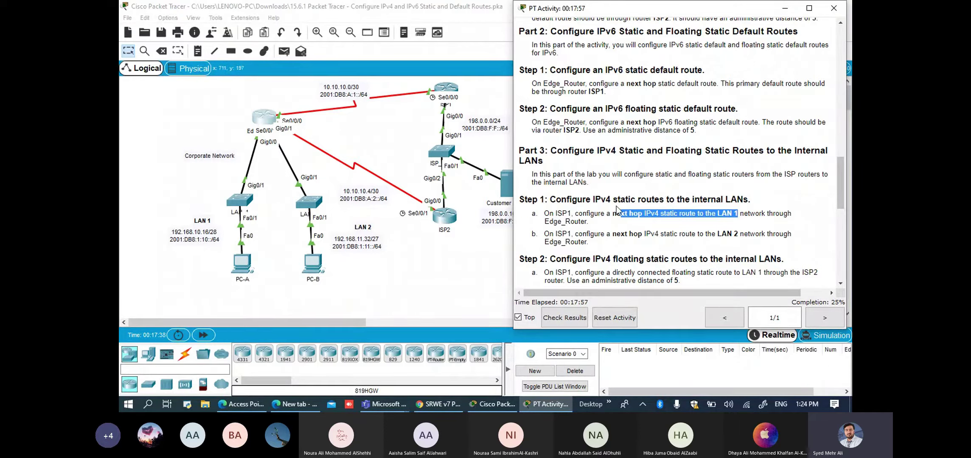
Step: Open ISP1's command line and enter privileged mode followed by global configuration mode
click(450, 89)
key(Return)
key(Return)
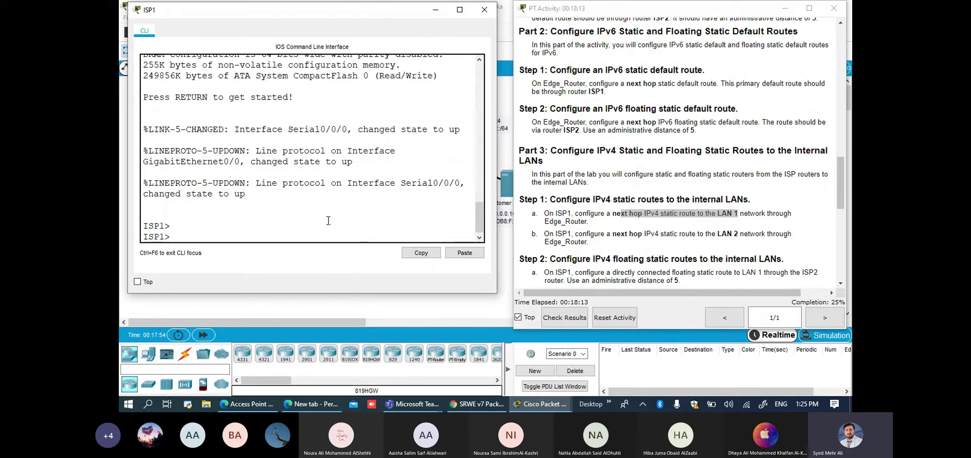
text(en)
key(Return)
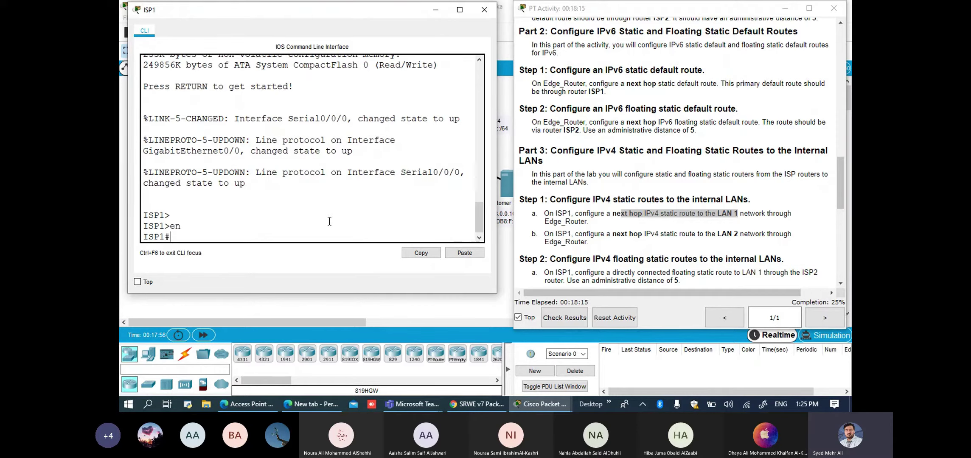
text(conf)
key(Tab)
text(ter)
key(Tab)
key(Return)
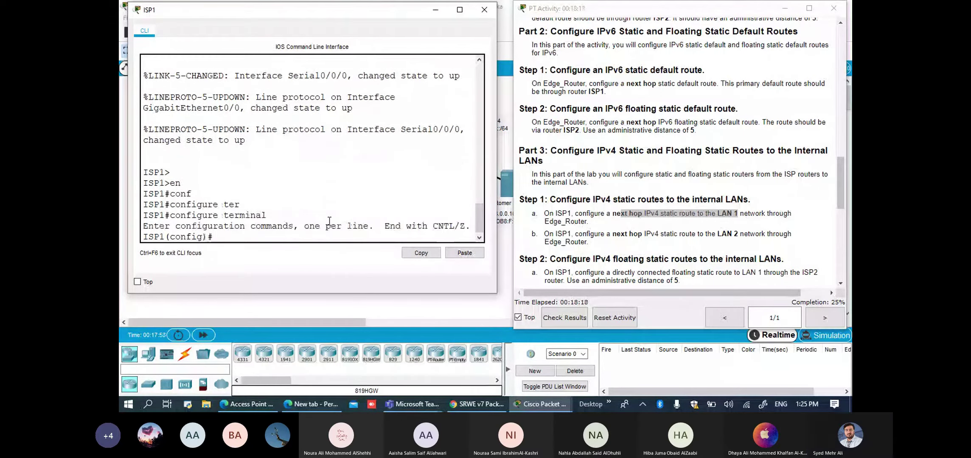
Step: Begin an ip route command on ISP1 and reposition its window so LAN 1 in the topology stays visible
text(ip rou)
key(Tab)
key(Tab)
drag(192, 13, 185, 162)
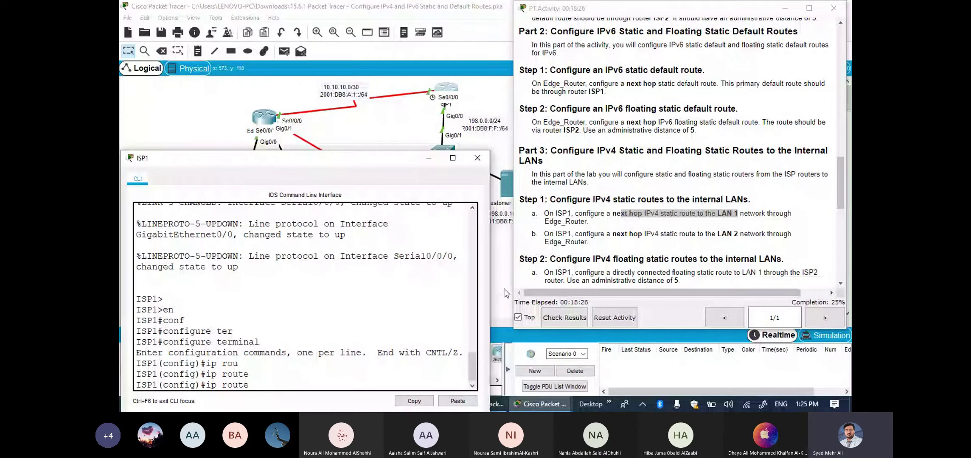
click(503, 292)
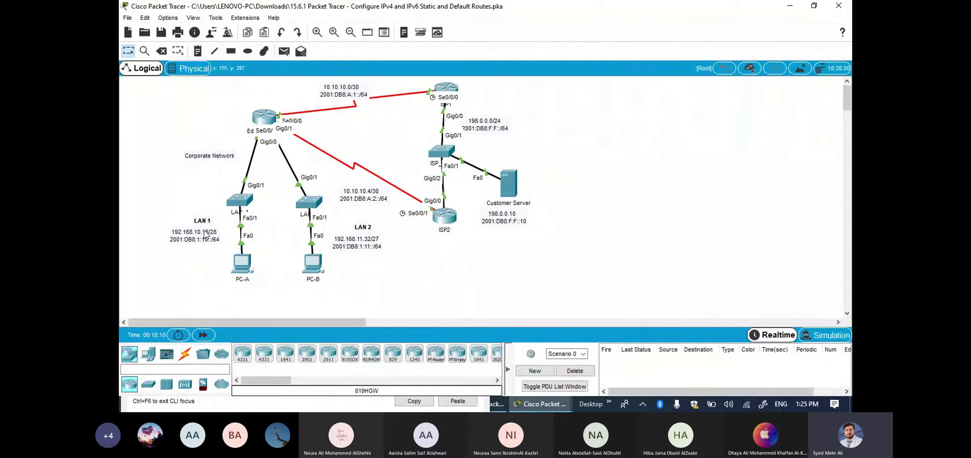
click(539, 404)
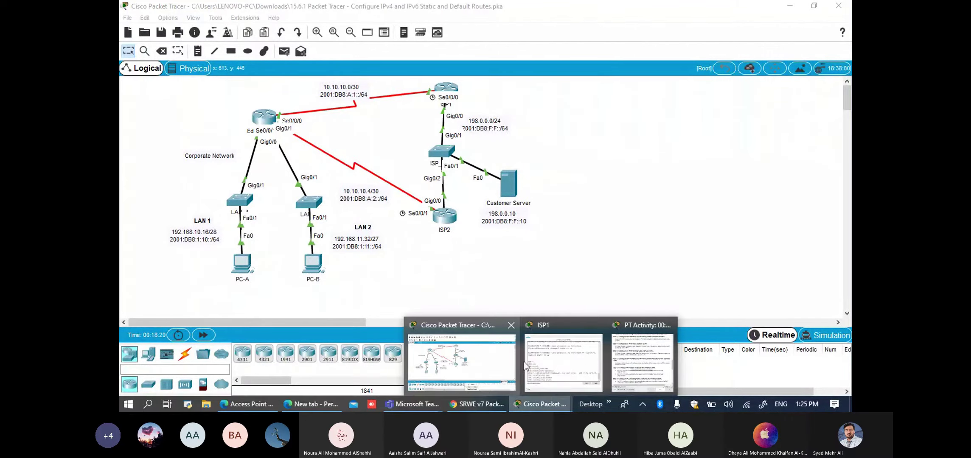
click(555, 362)
drag(350, 162, 668, 23)
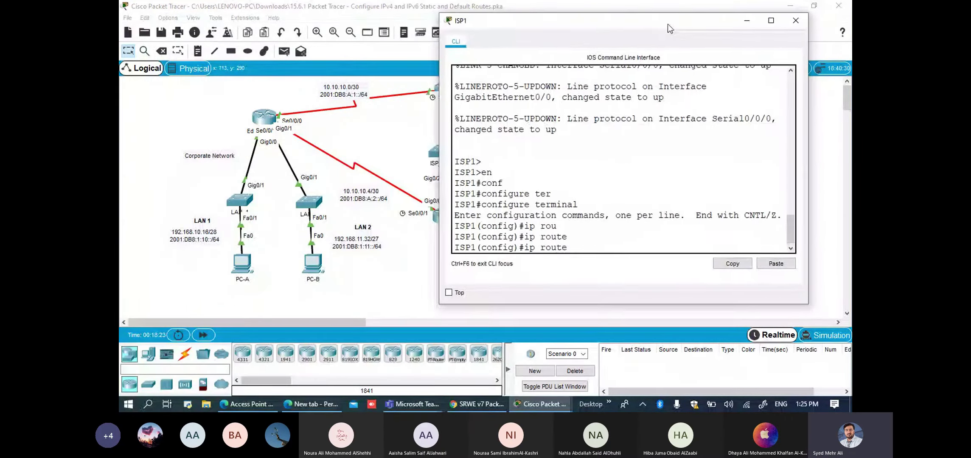
Step: Add LAN 1's network 192.168.10.16 with subnet mask 255.255.255.240 to ISP1's ip route command
text(192.168.10.16)
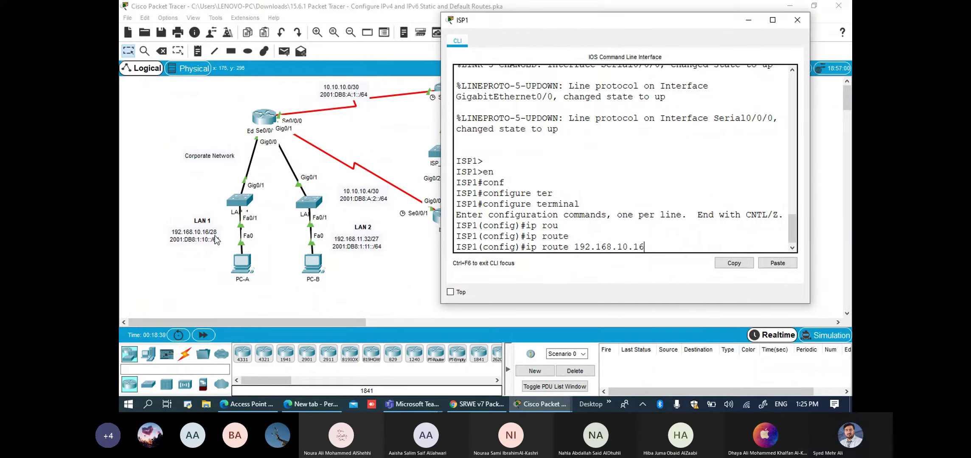
text( 2)
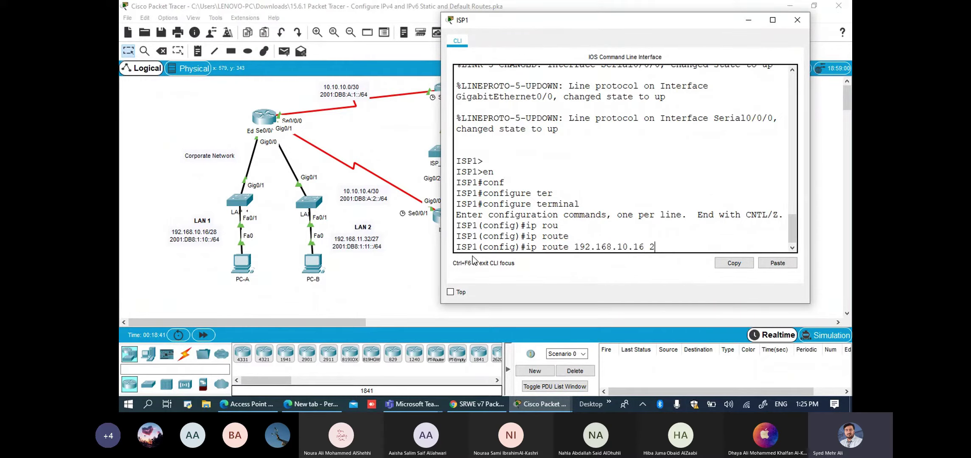
text(55.255.25)
text(5)
text(.254)
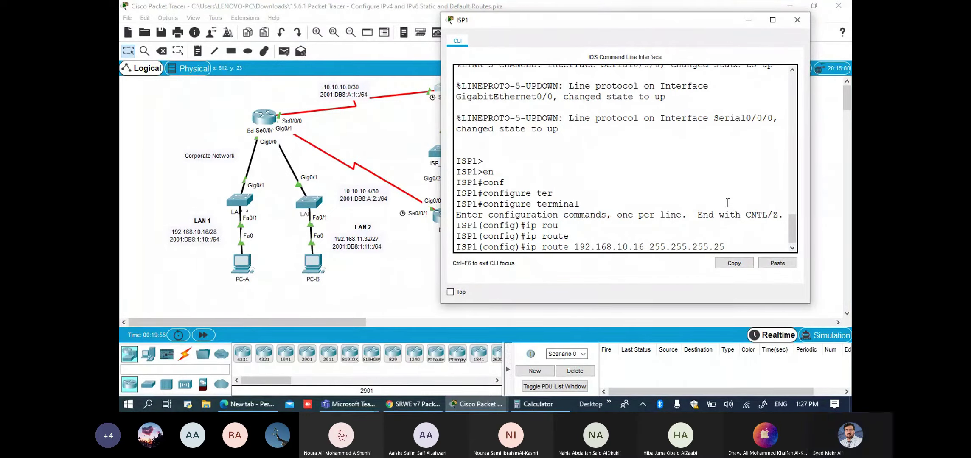
key(BackSpace)
key(BackSpace)
text(40)
Step: Check the topology and the addressing table for the IPv4 address of Edge_Router's serial interface towards ISP1
drag(594, 20, 667, 26)
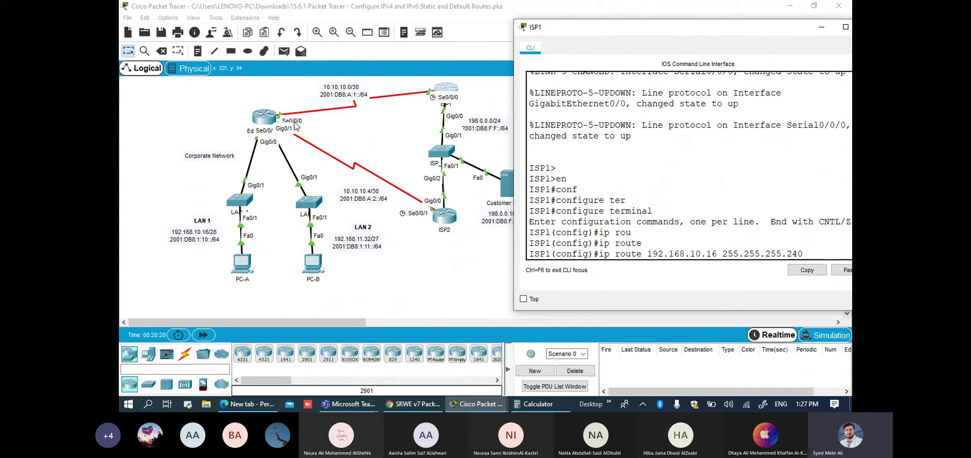
click(477, 403)
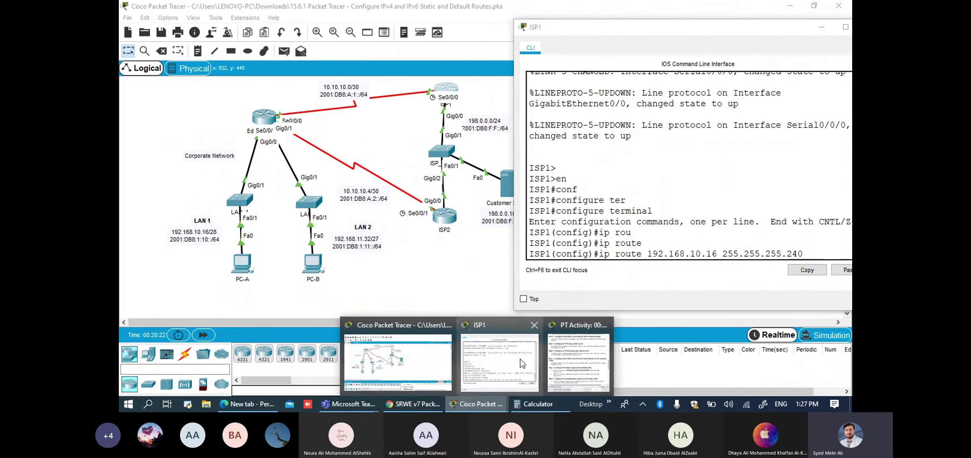
click(570, 338)
scroll(671, 188, up, 3)
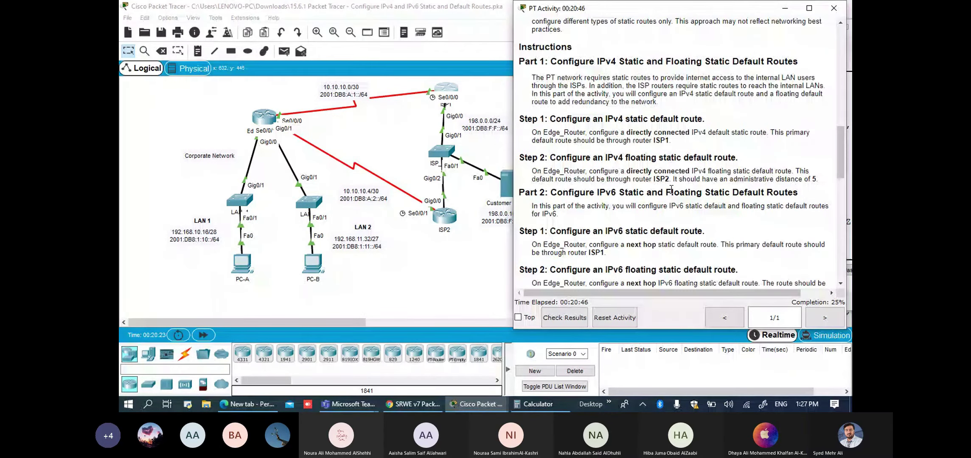
scroll(671, 189, up, 10)
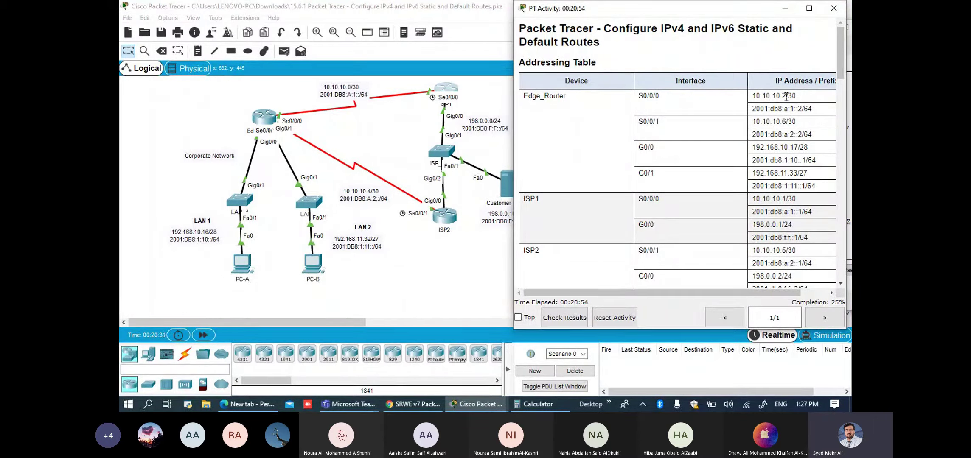
Step: Minimize the activity instructions and complete ISP1's static route to LAN 1 with next hop 10.10.10.2
click(785, 8)
click(780, 257)
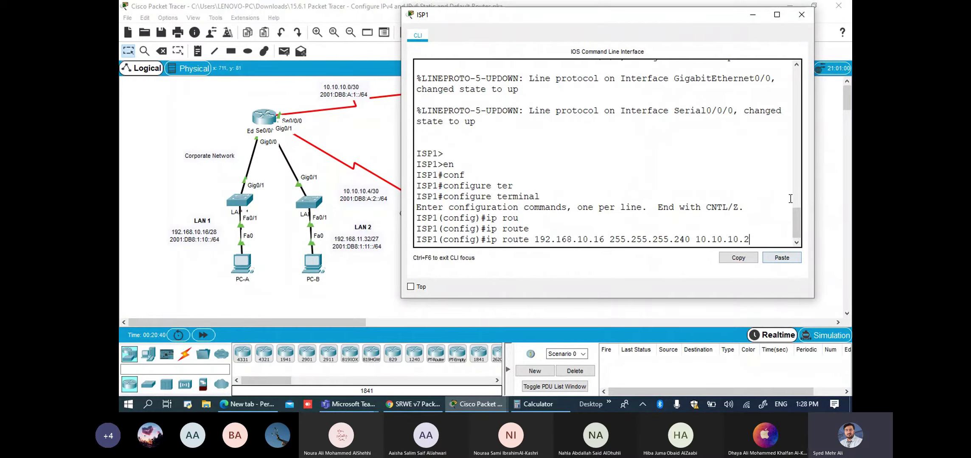
key(Return)
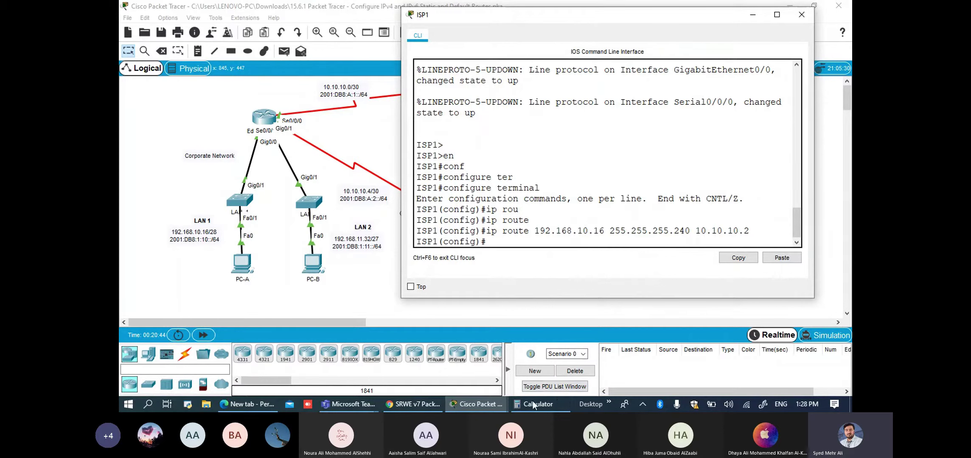
Step: Reopen the activity instructions and read the Part 3 tasks for ISP1's static and floating routes to the LANs
click(460, 403)
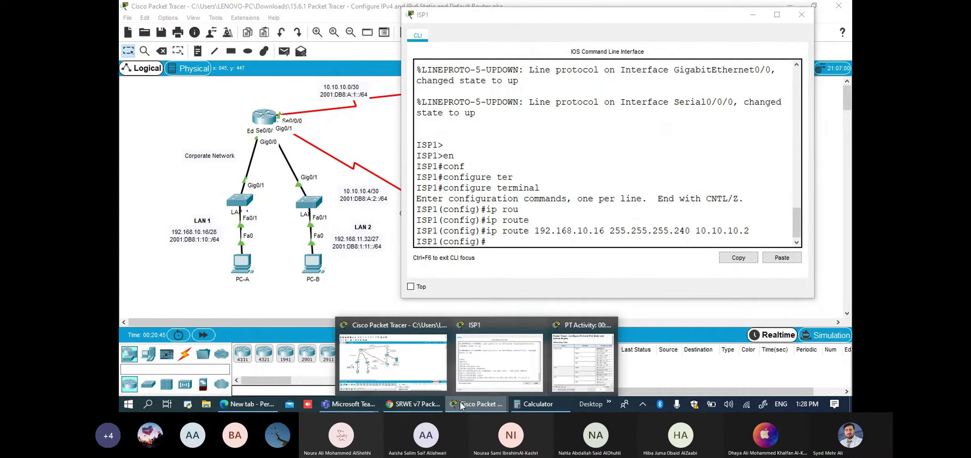
click(569, 360)
scroll(709, 136, down, 10)
scroll(690, 146, down, 5)
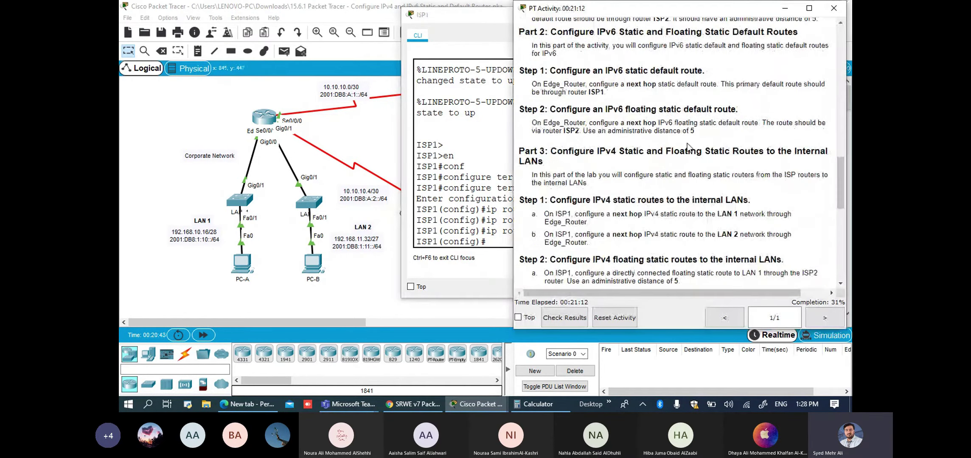
scroll(685, 140, down, 3)
drag(544, 132, 575, 132)
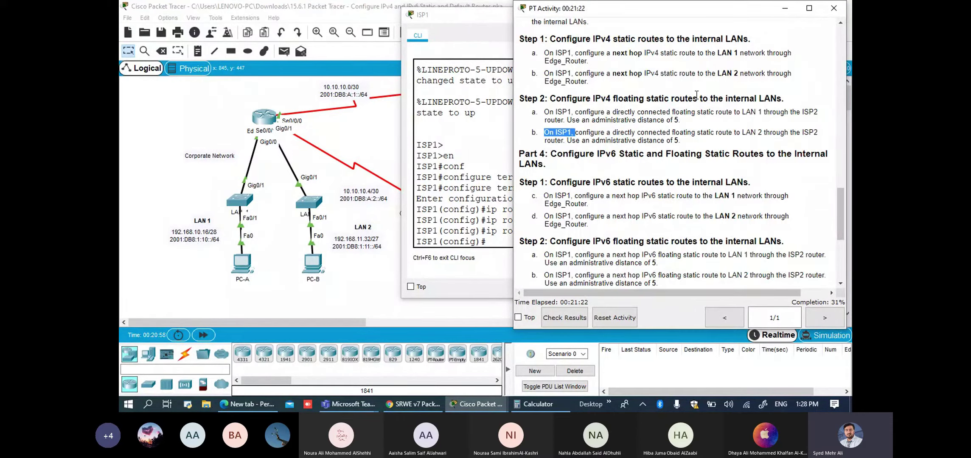
Step: Read the Part 3 task for ISP1's next-hop IPv4 static route to LAN 2 through Edge_Router
scroll(696, 95, up, 3)
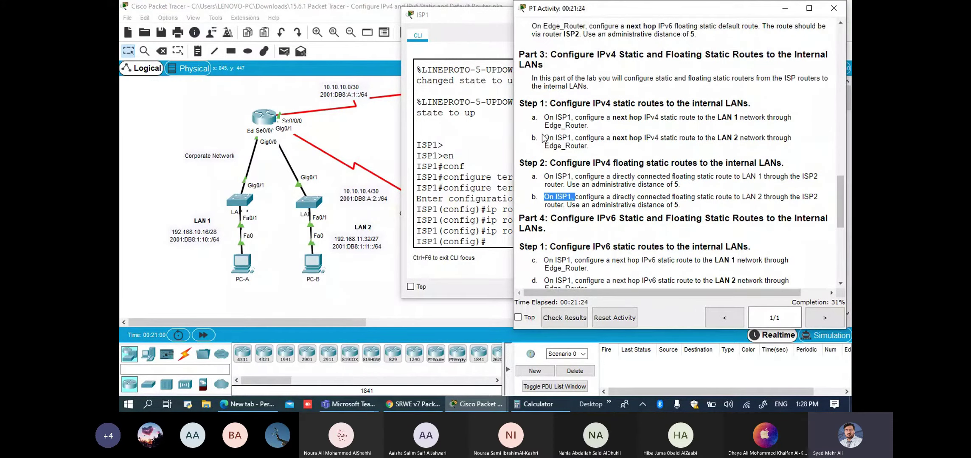
drag(544, 137, 798, 142)
click(673, 139)
drag(645, 138, 699, 138)
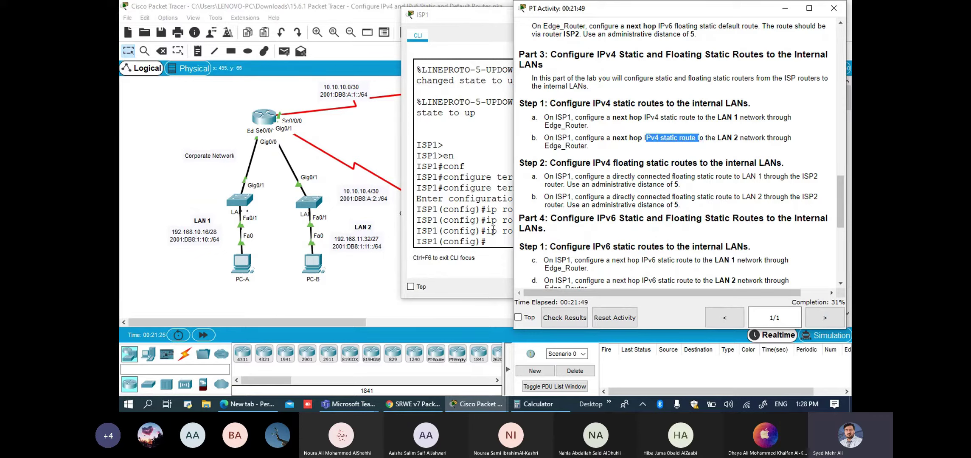
Step: Minimize the activity instructions and re-enter ISP1's LAN 1 command ip route 192.168.10.16 255.255.255.240 10.10.10.2 as the base for LAN 2
click(785, 8)
text(ip route 192.168.10.16 255.255.255.240 10.1)
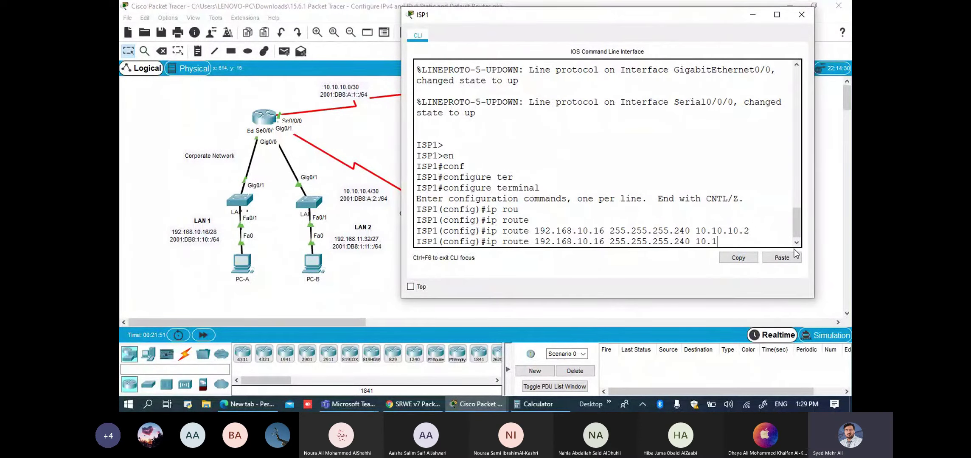
key(BackSpace)
key(BackSpace)
key(BackSpace)
key(BackSpace)
text(10.10.10.2)
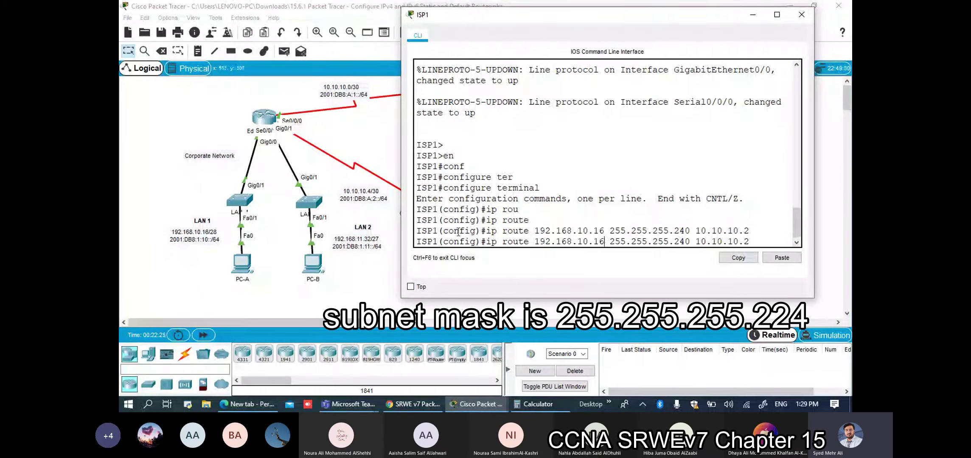
Step: Change the command's destination network to 192.168.11.32 and run it on ISP1 as the static route to LAN 2
key(BackSpace)
key(BackSpace)
key(BackSpace)
key(BackSpace)
key(BackSpace)
text(11.32)
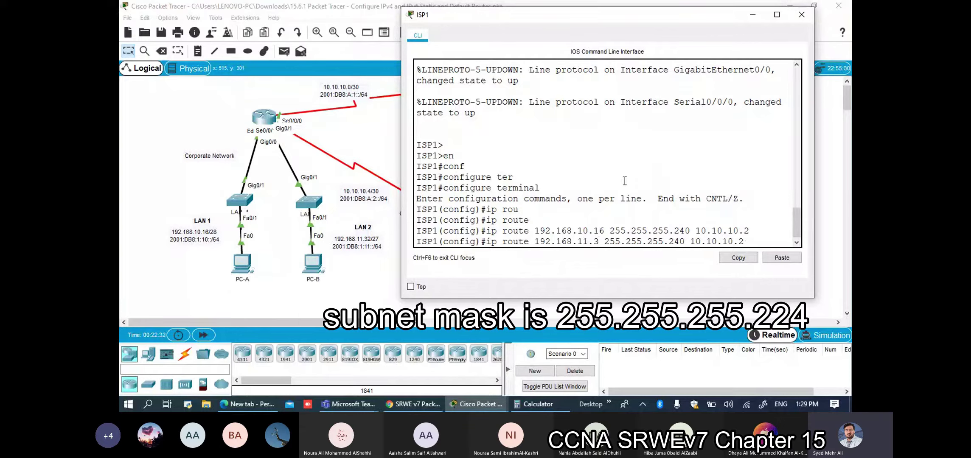
key(Return)
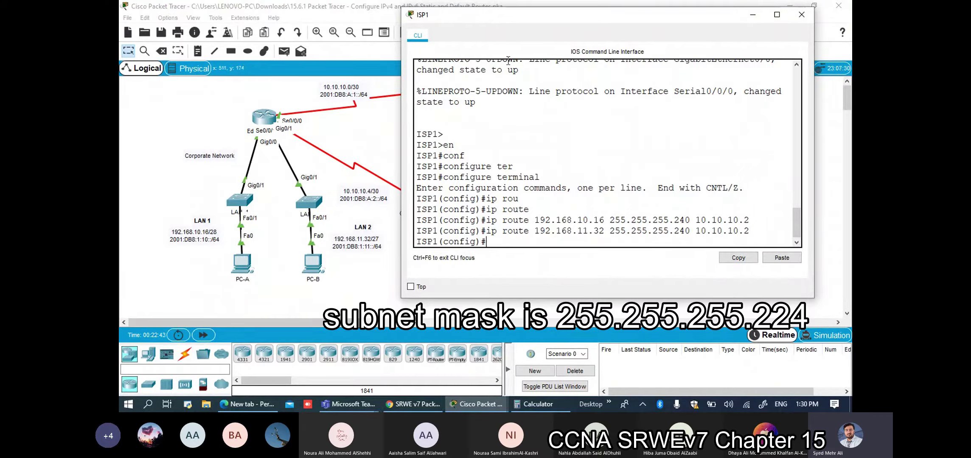
Step: Reopen the activity instructions and read the task for ISP1's directly connected IPv4 floating static route to LAN 1 through ISP2
mouse_move(475, 404)
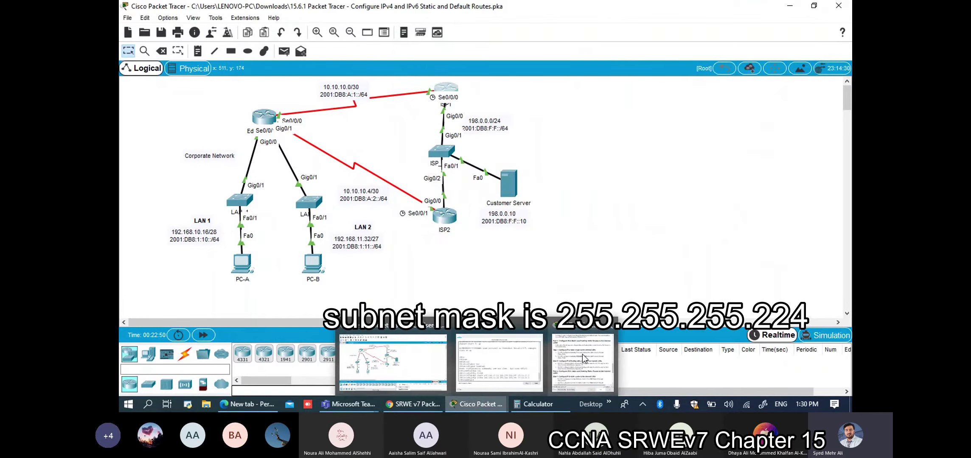
click(544, 369)
scroll(675, 178, down, 1)
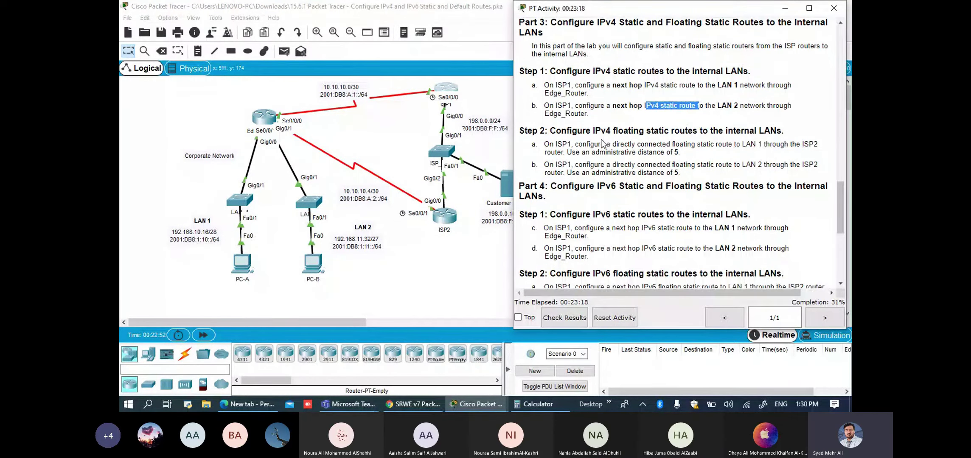
drag(526, 130, 794, 132)
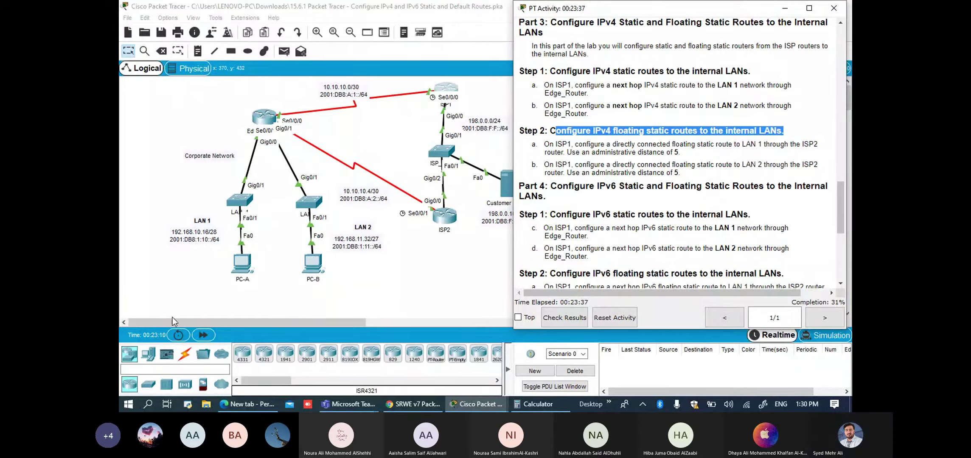
drag(544, 144, 680, 152)
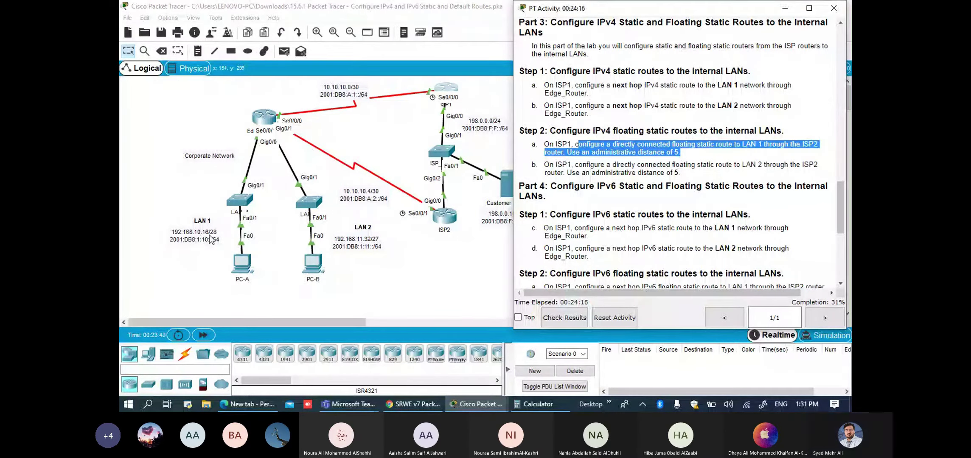
click(613, 144)
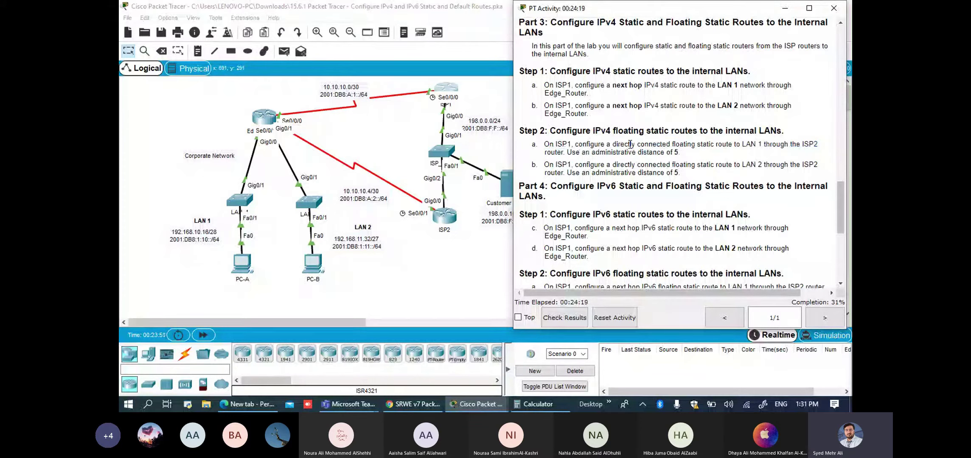
drag(613, 144, 667, 142)
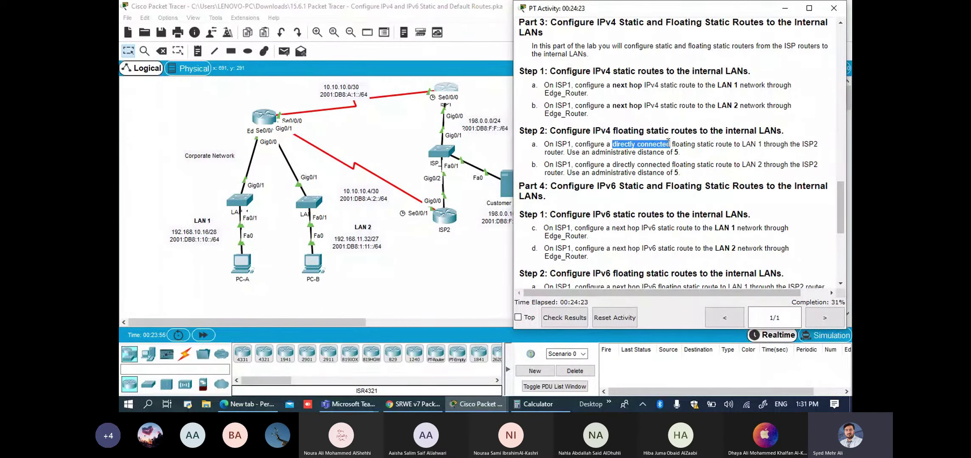
drag(543, 144, 571, 145)
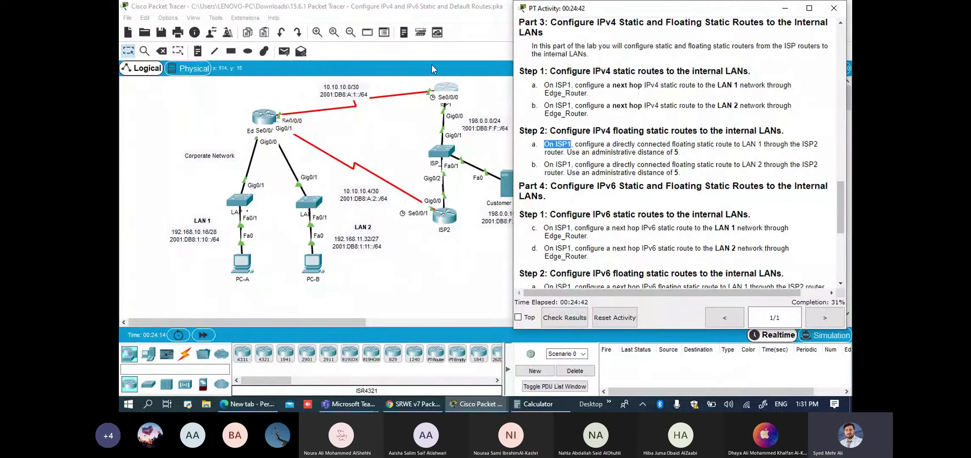
Step: Open ISP1's command line, recall the static route to 192.168.10.16 and remove its next-hop address
click(445, 87)
drag(491, 14, 252, 8)
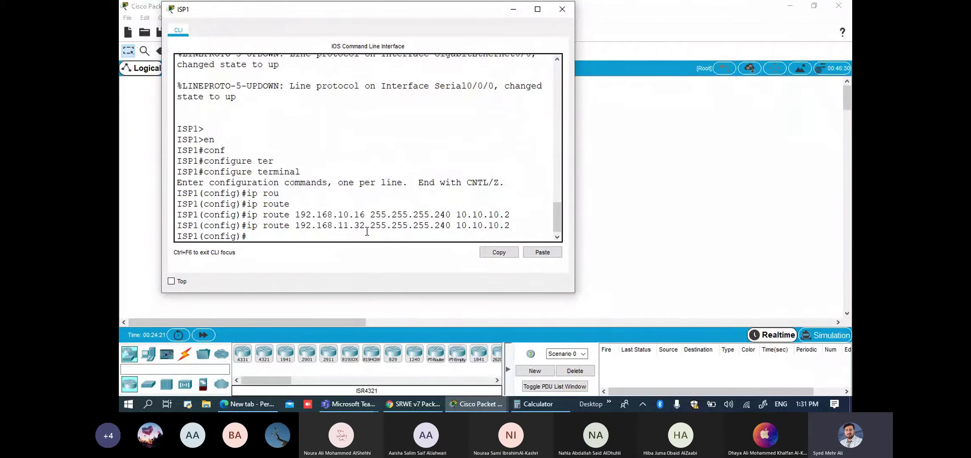
key(Up)
key(Up)
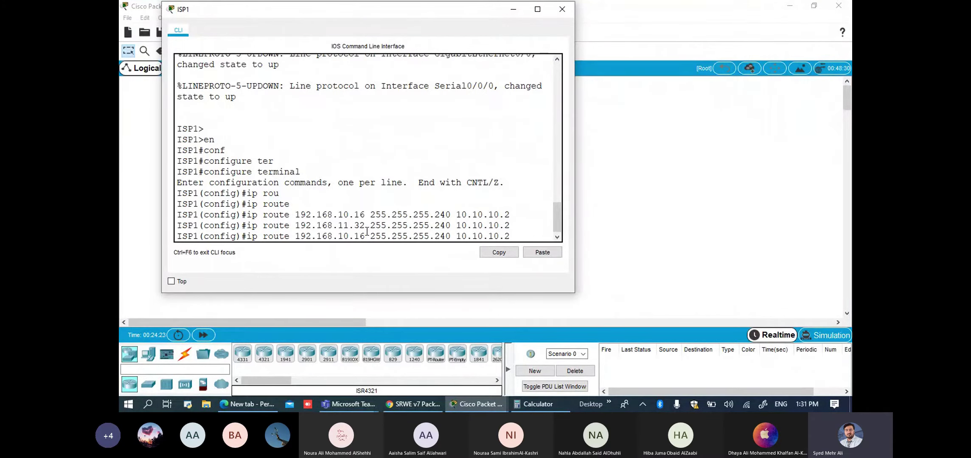
drag(291, 6, 488, 29)
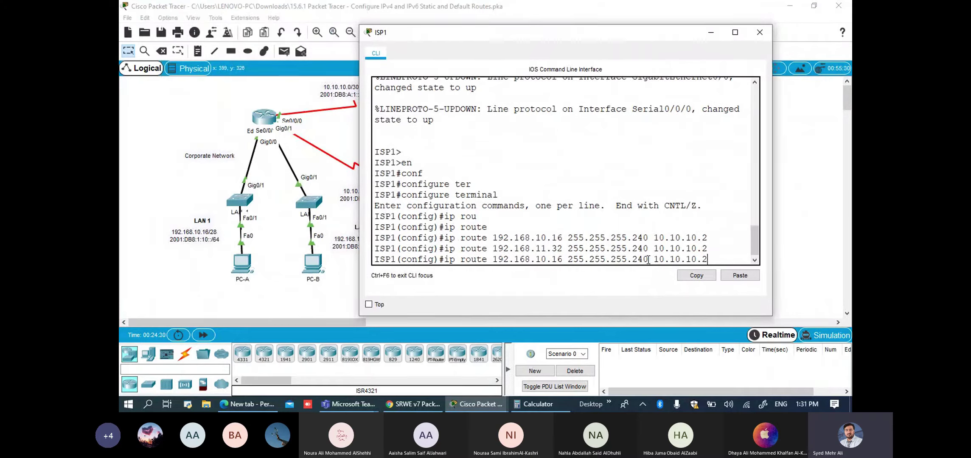
key(BackSpace)
key(BackSpace)
key(BackSpace)
key(BackSpace)
key(BackSpace)
key(BackSpace)
key(BackSpace)
key(BackSpace)
key(BackSpace)
key(BackSpace)
Step: Check the topology for ISP1's exit interface towards ISP2 and review the network and mask in the pending route command
drag(568, 41, 737, 40)
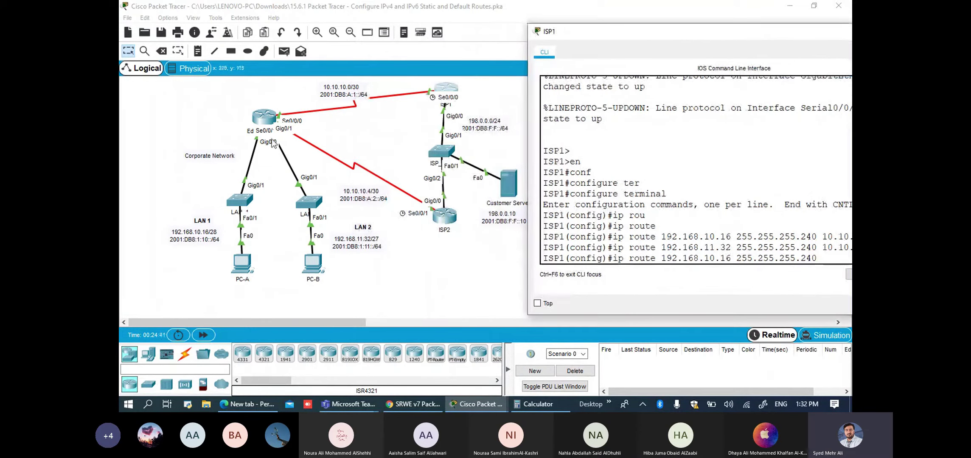
drag(663, 36, 498, 29)
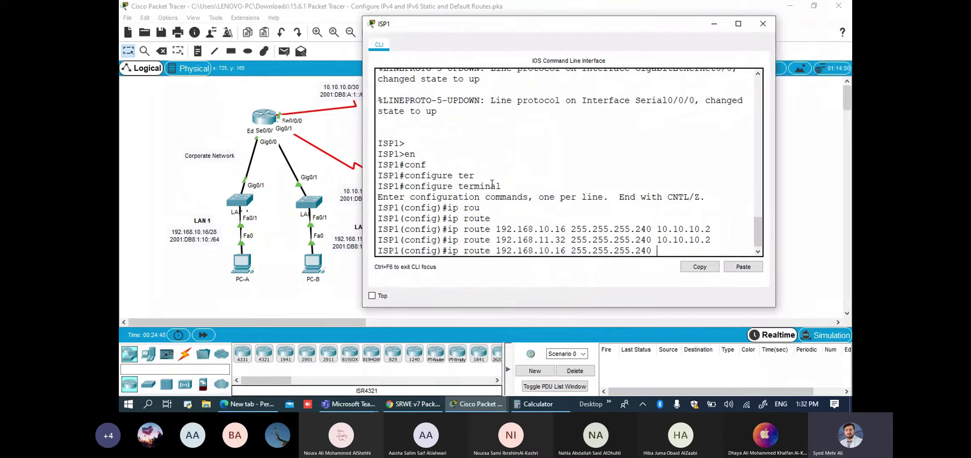
drag(491, 251, 561, 250)
click(657, 251)
drag(656, 251, 573, 250)
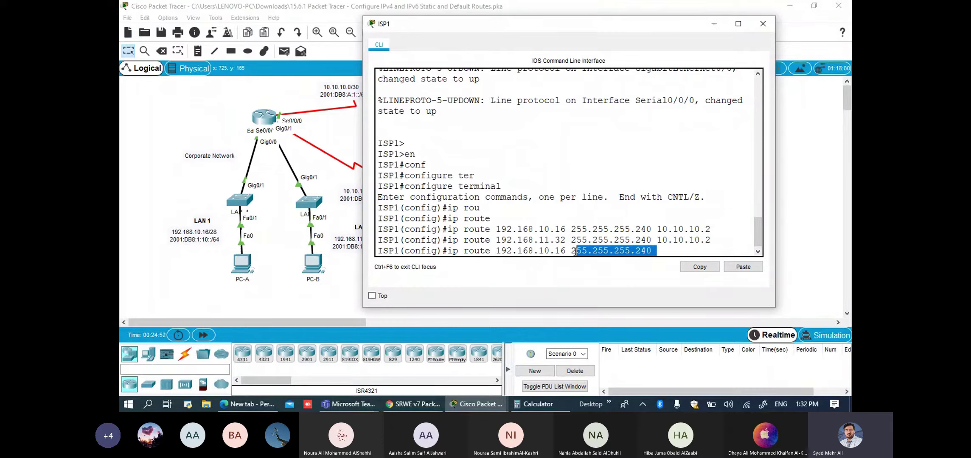
click(663, 251)
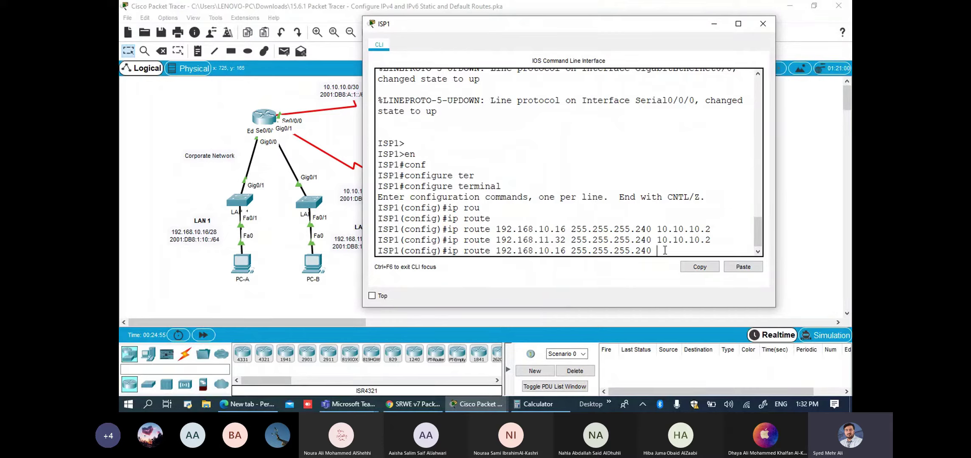
drag(530, 23, 648, 18)
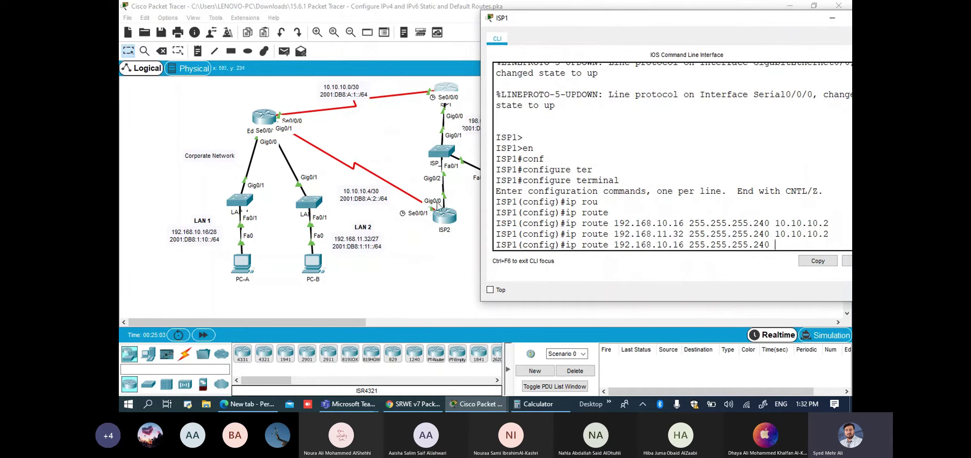
drag(619, 19, 520, 11)
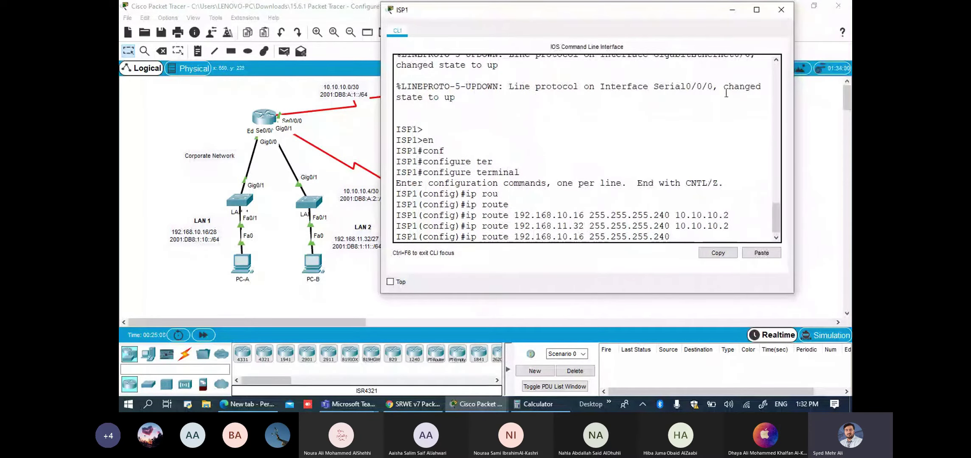
Step: Minimize ISP1's window, reopen the activity instructions and read the LAN 2 IPv4 floating route task and the Part 4 IPv6 heading
click(732, 9)
mouse_move(475, 404)
click(577, 361)
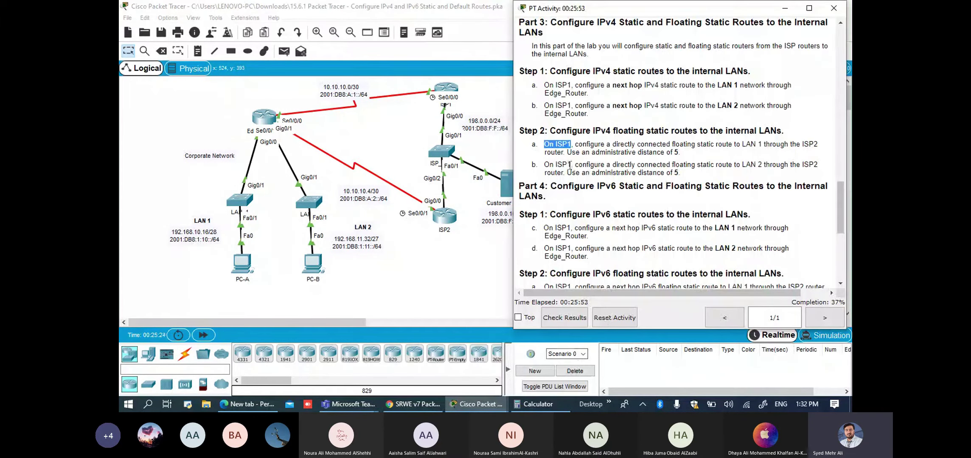
drag(546, 163, 685, 173)
scroll(678, 169, down, 3)
drag(563, 114, 624, 115)
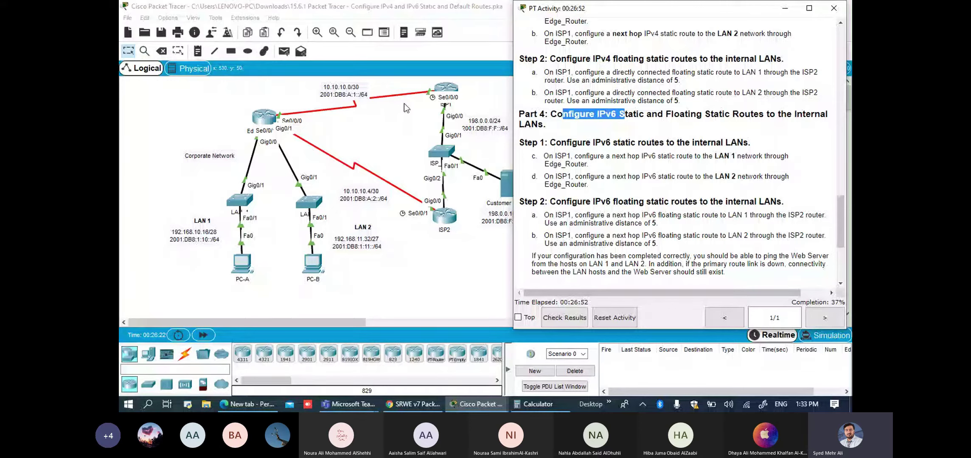
Step: Copy LAN 1's IPv6 network 2001:DB8:1:10::/64 from its topology label and add it to an ipv6 command on ISP1
click(209, 241)
click(209, 240)
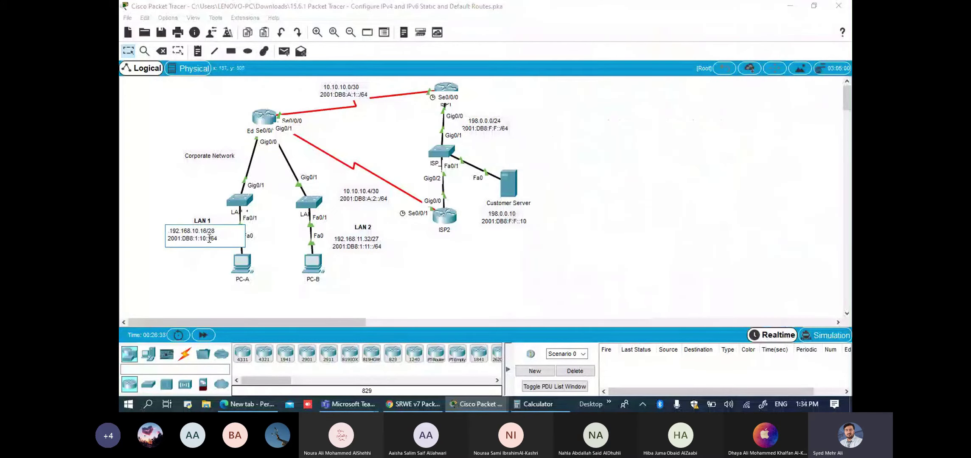
drag(209, 240, 167, 241)
click(441, 93)
text(ipv)
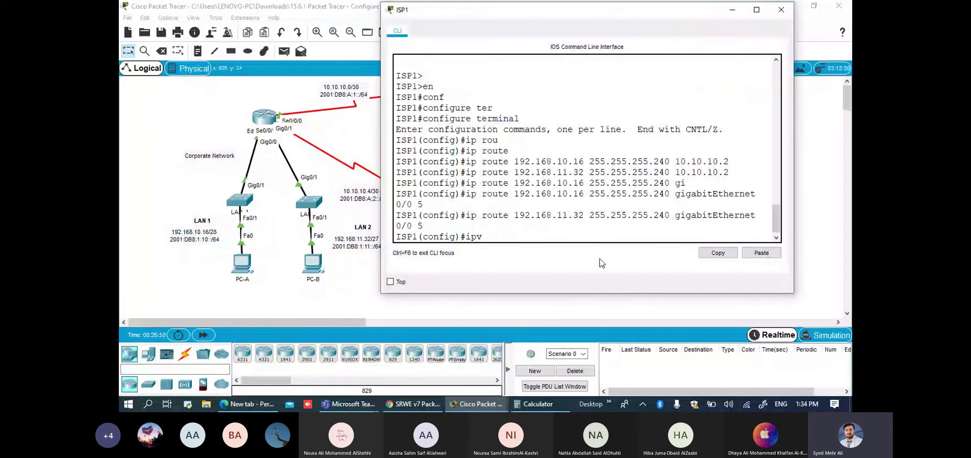
key(Tab)
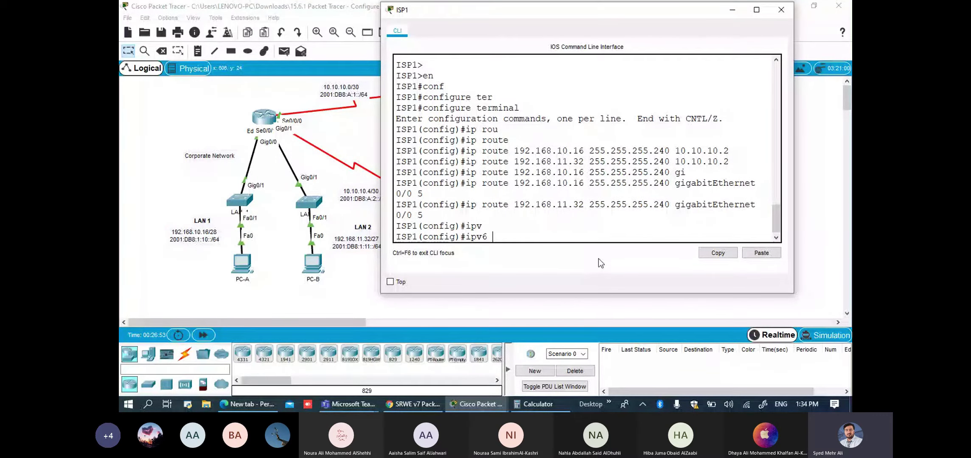
click(766, 256)
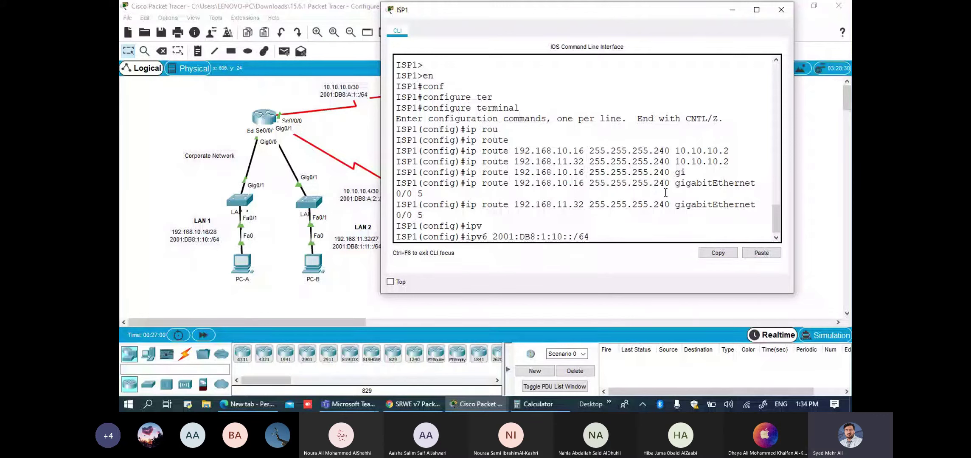
Step: Reopen the activity instructions, read the next-hop IPv6 static route tasks for both LANs and go to the addressing table
click(479, 404)
click(565, 355)
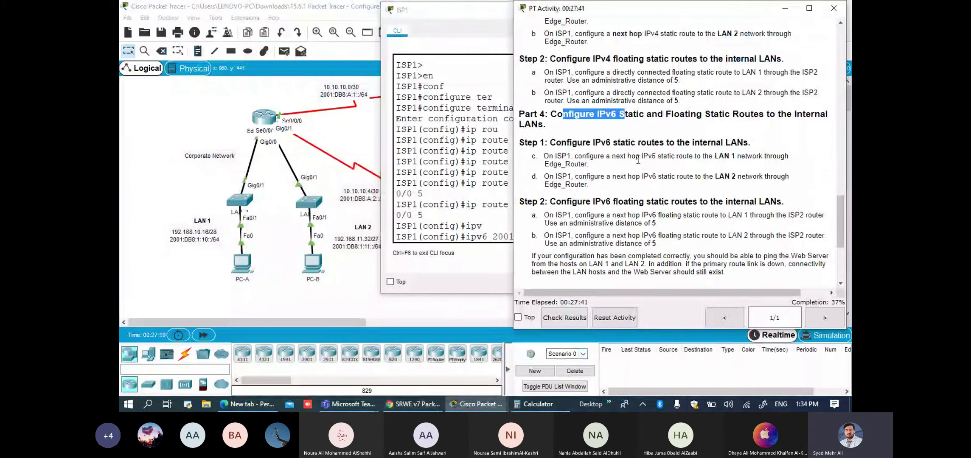
drag(612, 156, 642, 159)
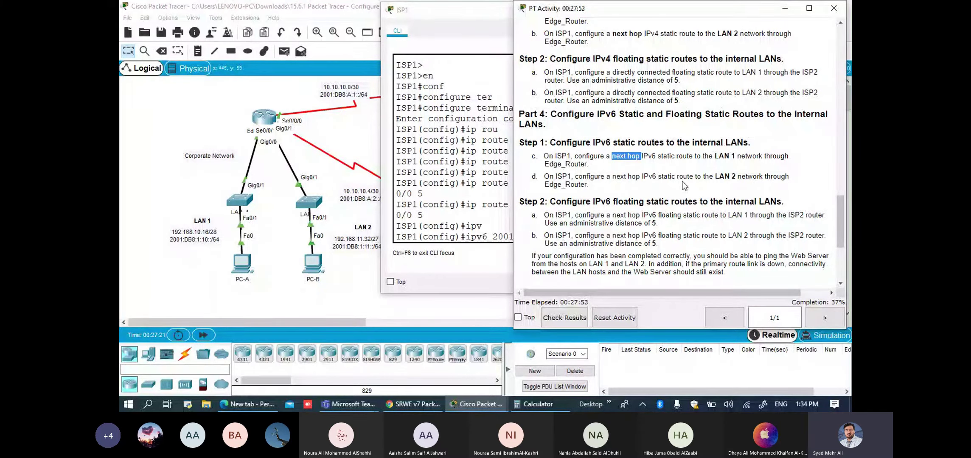
click(661, 176)
scroll(662, 183, up, 10)
scroll(662, 184, up, 10)
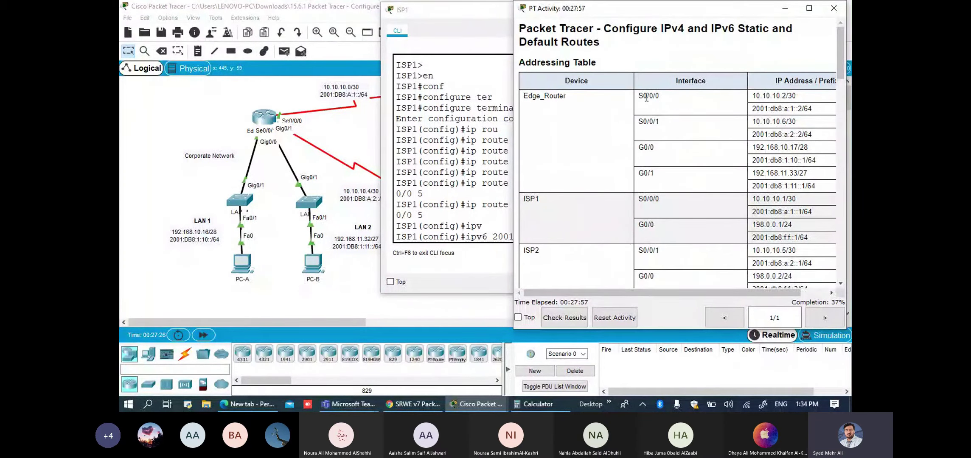
Step: Copy Edge_Router's S0/0/0 IPv6 address from the addressing table, append 2001:db8:a:1::2 as next hop to ISP1's command and run it
triple_click(803, 108)
key(ctrl+c)
click(473, 186)
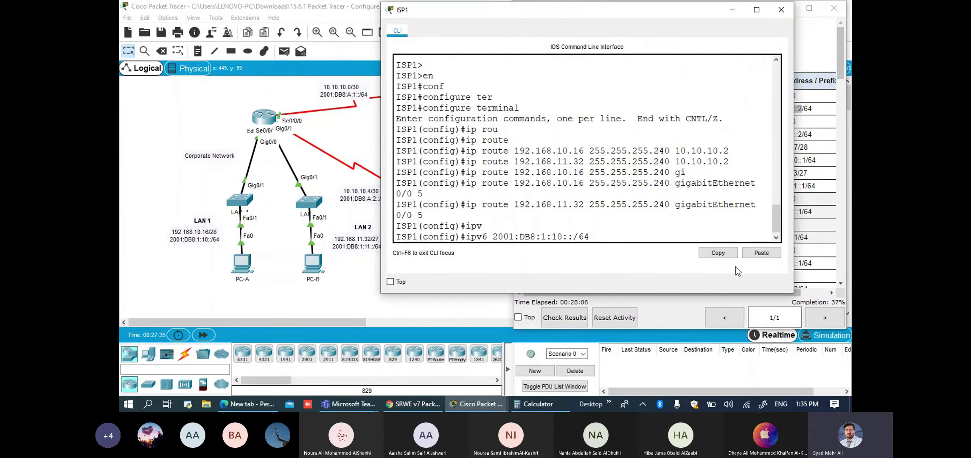
click(754, 254)
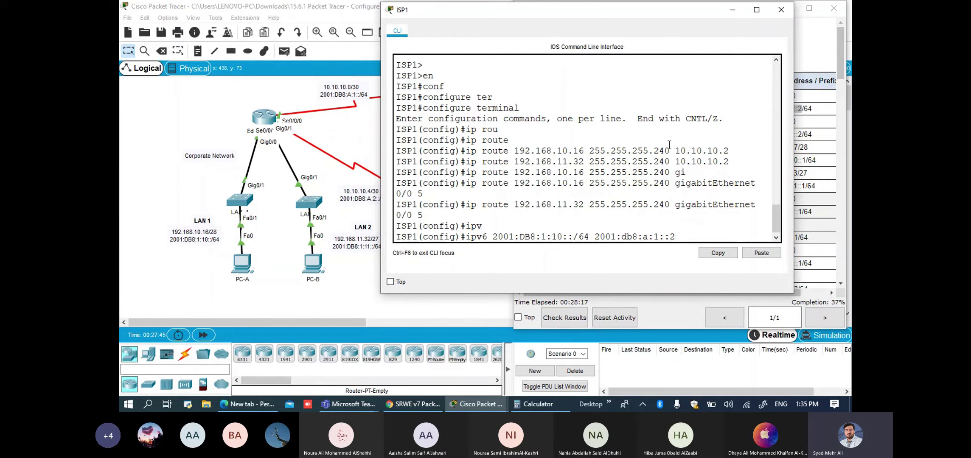
key(Return)
Step: Correct ISP1's rejected IPv6 command to ipv6 route 2001:DB8:1:10::/64 2001:db8:a:1::2 and run it
key(Up)
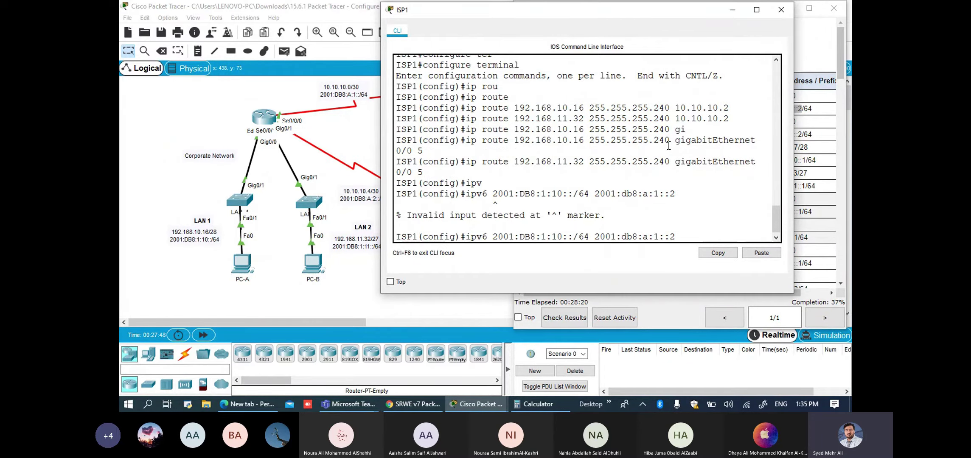
key(Left)
key(Left)
key(Left)
key(Left)
key(Left)
key(Left)
key(Left)
key(Left)
key(Left)
key(Left)
key(Left)
key(Left)
key(Left)
key(Left)
key(Left)
key(Left)
key(Left)
key(Left)
key(Left)
key(Left)
key(Left)
key(Left)
key(Left)
key(Left)
key(Left)
key(Left)
key(Left)
key(Left)
key(Left)
key(Left)
key(Left)
key(Left)
key(Left)
key(Left)
text(rout)
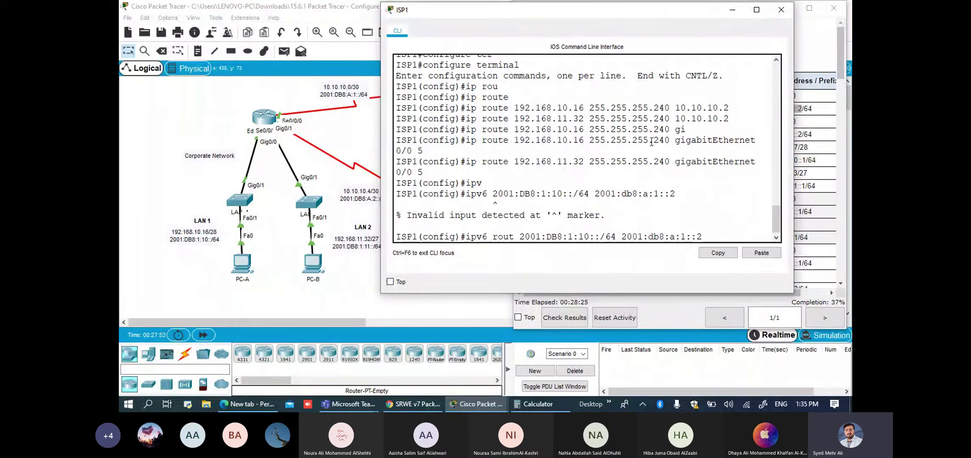
key(Left)
text(e)
key(Return)
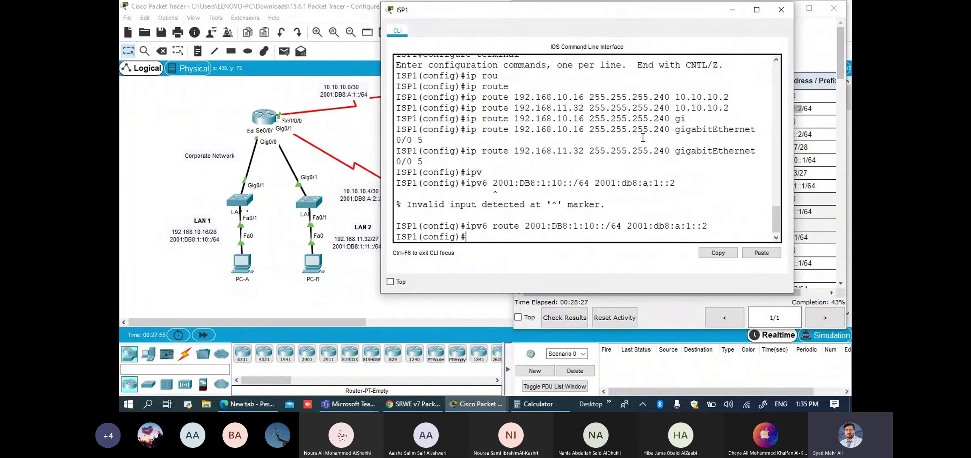
Step: Read the LAN 2 next-hop IPv6 static route task in the activity instructions and check LAN 2's IPv6 network label in the topology
click(819, 127)
scroll(551, 157, down, 3)
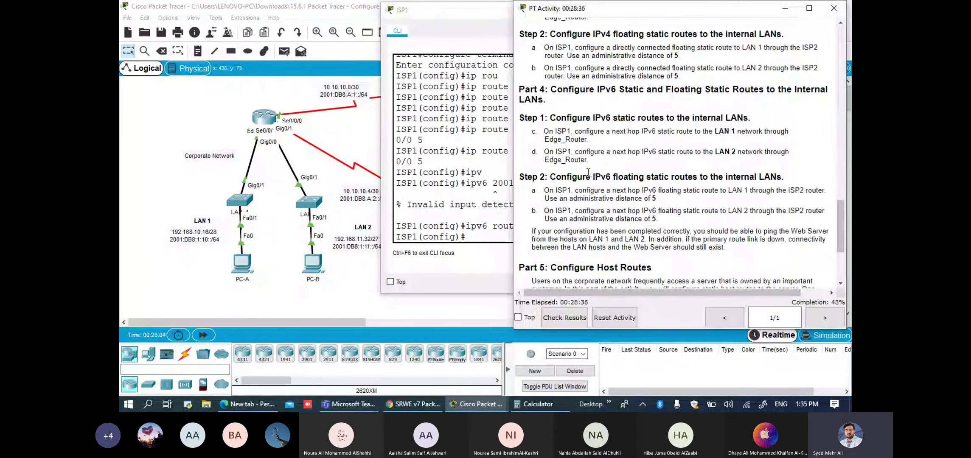
drag(545, 152, 789, 153)
double_click(590, 151)
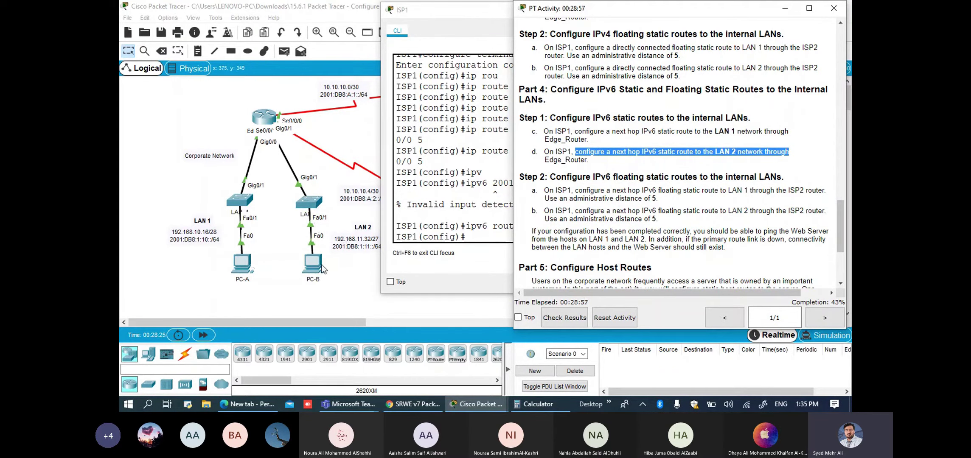
click(359, 247)
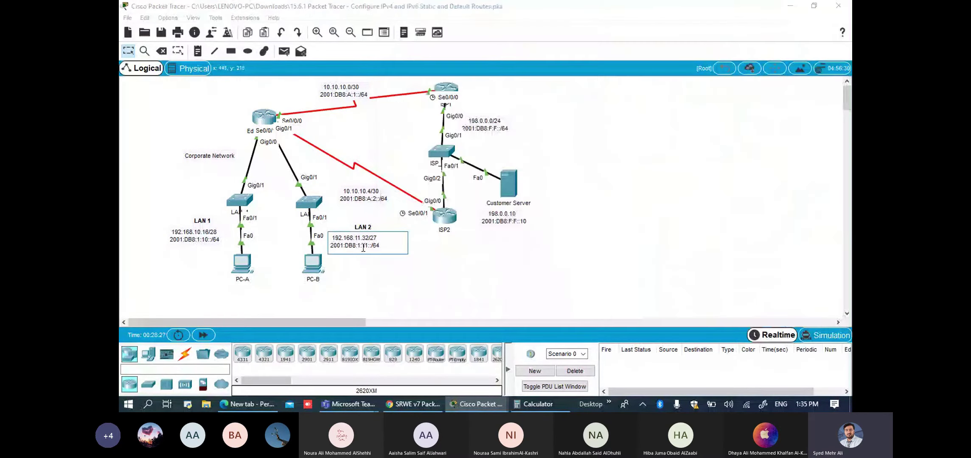
Step: Add an IPv6 static route on ISP1 to LAN 2's network 2001:DB8:1:11::/64 with next hop 2001:db8:a:1::2
click(628, 218)
key(Up)
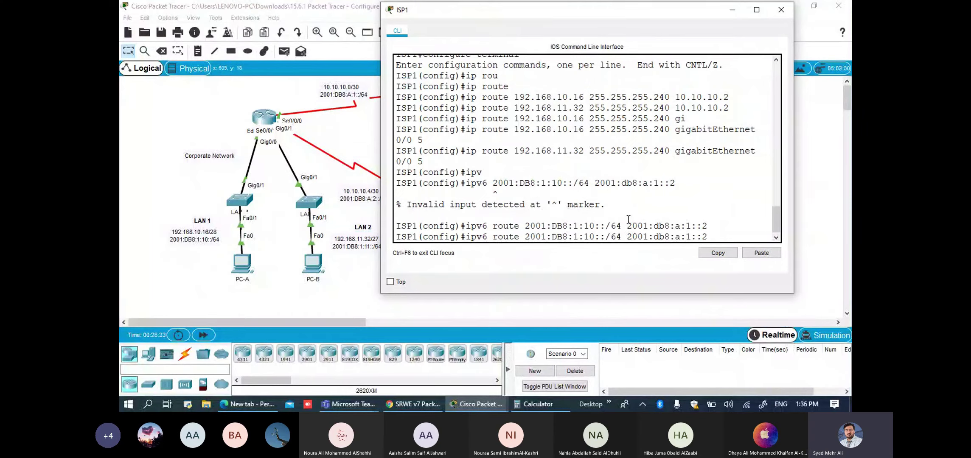
key(Left)
key(Left)
key(Left)
key(Left)
key(Left)
key(Left)
key(Left)
key(Left)
key(Left)
key(Left)
key(Left)
key(Left)
key(Left)
key(Left)
key(Left)
key(Left)
key(Left)
key(Left)
key(Left)
key(Left)
key(Left)
key(Right)
key(Right)
key(Right)
key(Right)
key(Right)
key(BackSpace)
key(BackSpace)
key(BackSpace)
key(BackSpace)
key(BackSpace)
key(BackSpace)
key(BackSpace)
key(BackSpace)
key(BackSpace)
key(BackSpace)
key(BackSpace)
key(BackSpace)
key(BackSpace)
key(BackSpace)
key(BackSpace)
key(BackSpace)
text(01:DB8:1:11::/64)
key(Return)
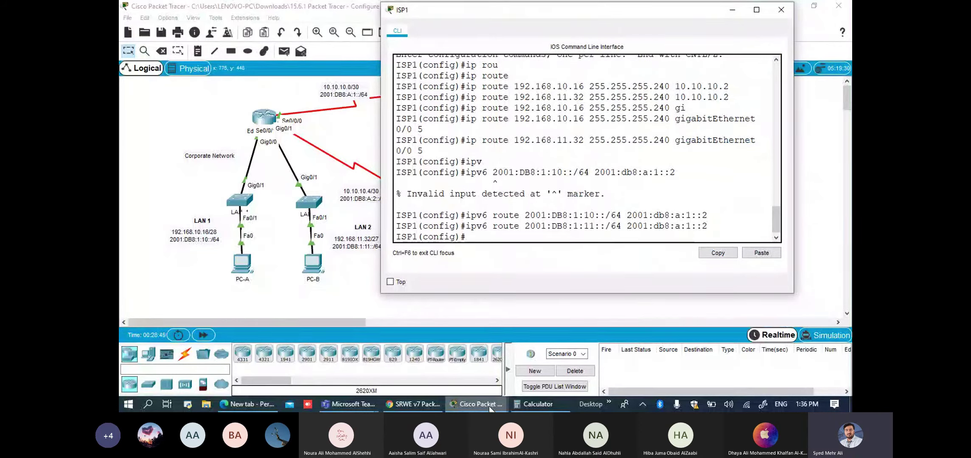
Step: Reopen the activity instructions and read the LAN 1 IPv6 floating static route task and its administrative distance beside the topology
mouse_move(490, 406)
click(613, 388)
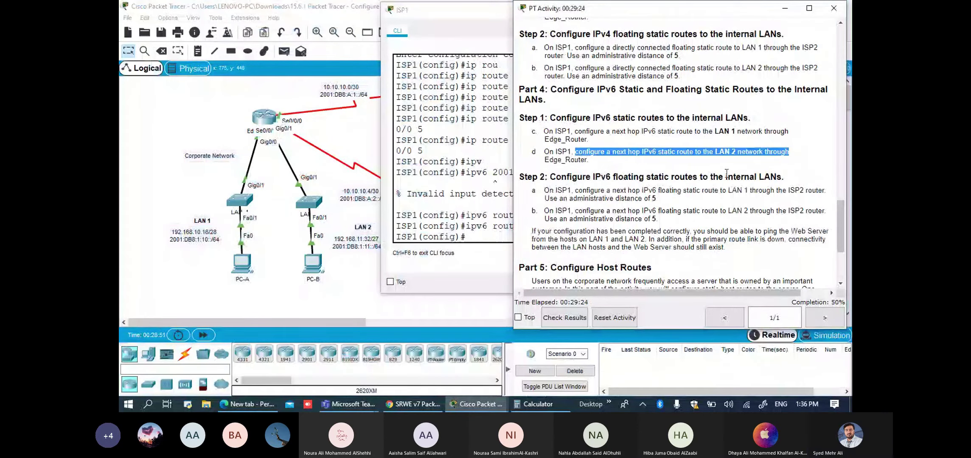
scroll(726, 173, down, 3)
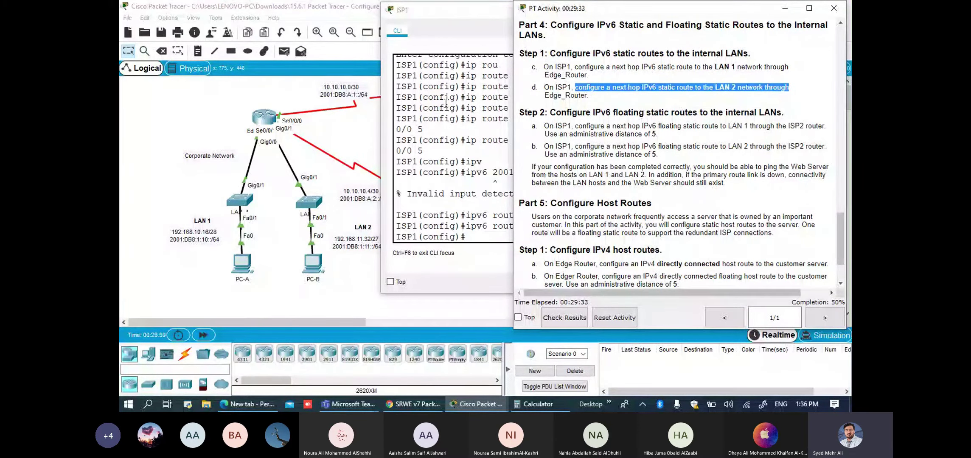
drag(459, 10, 369, 44)
click(643, 45)
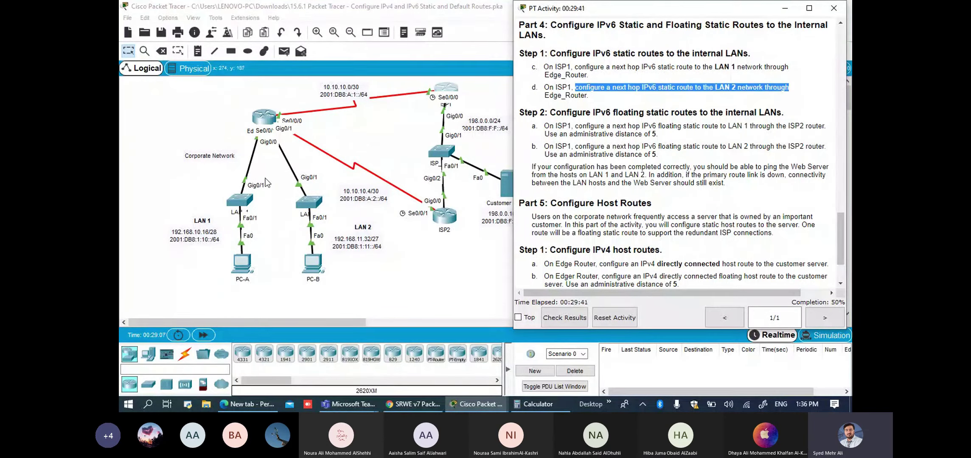
drag(544, 126, 570, 126)
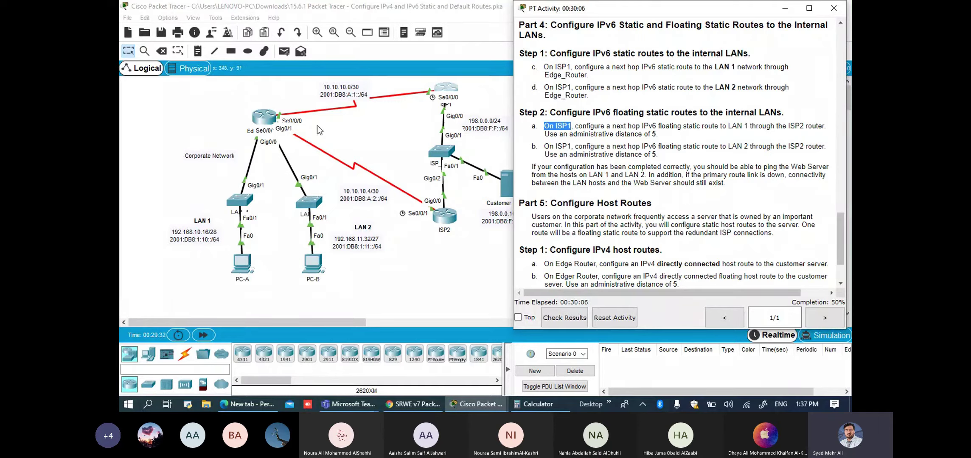
drag(658, 134, 646, 131)
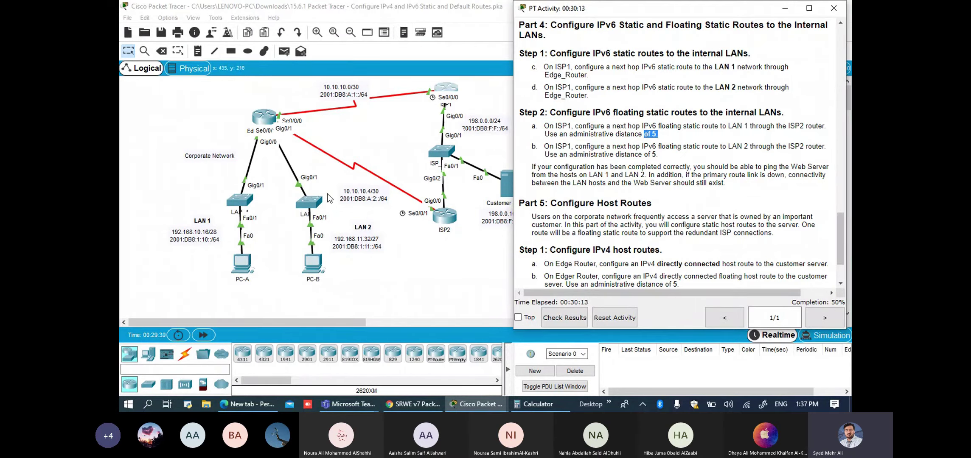
Step: Bring back ISP1's CLI and look up ISP2's G0/0 IPv6 address in the activity's addressing table
click(445, 89)
text(ipv6 route 2001:DB8:1:10::/64 2001:db8:a:1::2)
key(Return)
text(ipv6 route 2001:DB8:1:11::/64 2001:db8:a:1::2)
key(Return)
drag(640, 82, 295, 57)
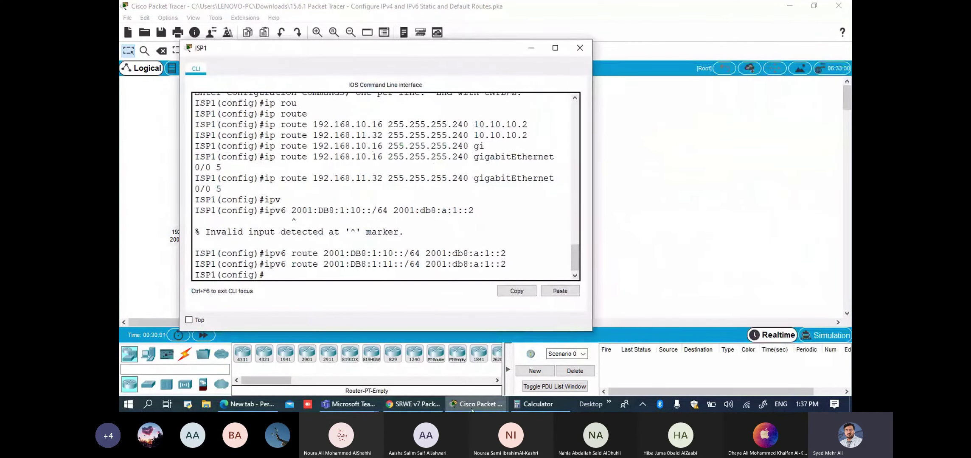
mouse_move(478, 405)
click(571, 346)
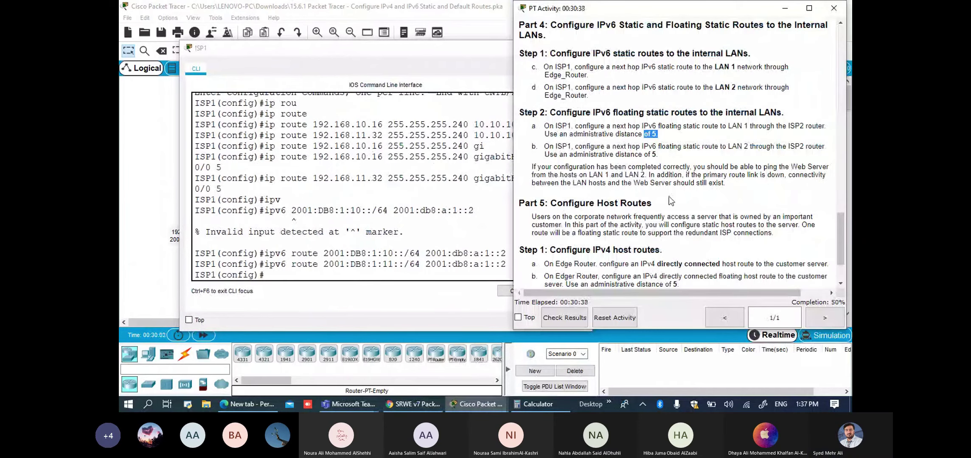
scroll(669, 197, up, 10)
scroll(669, 198, up, 10)
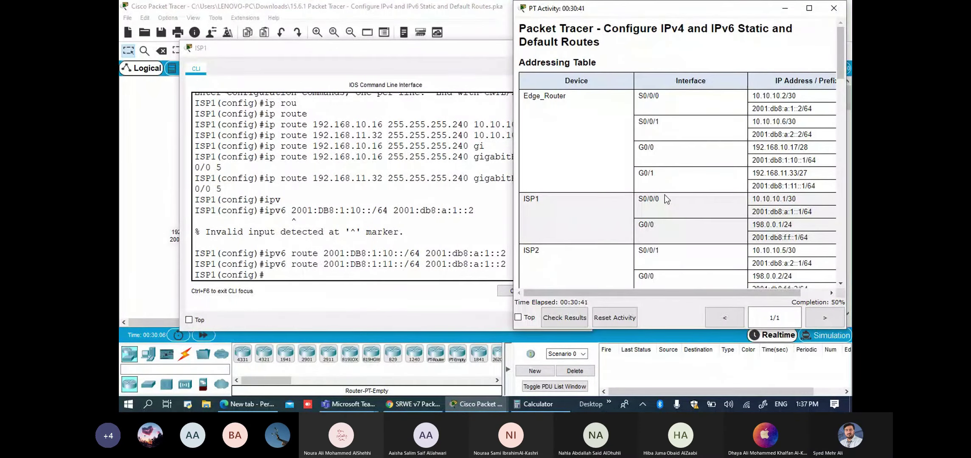
scroll(665, 196, down, 4)
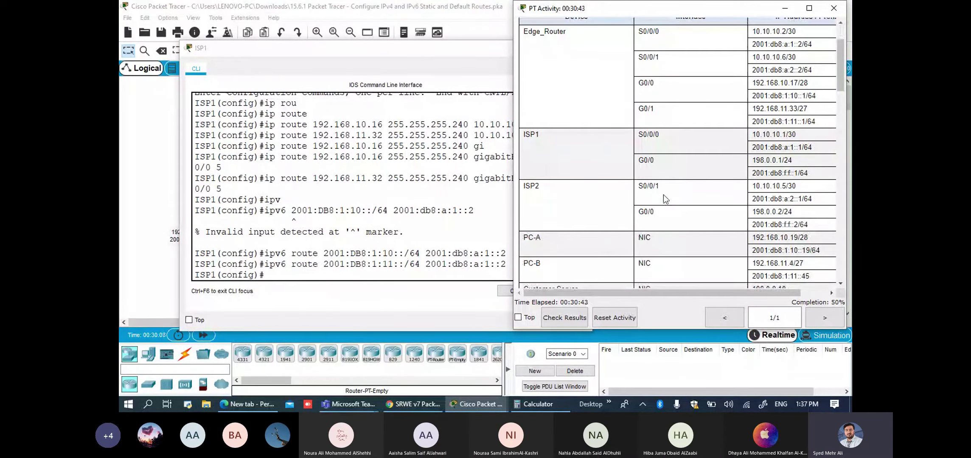
Step: Add an IPv6 floating static route on ISP1 to 2001:DB8:1:11::/64 via 2001:db8:f:f::2 with administrative distance 5
drag(297, 48, 539, 17)
text(ipv6 route 2001:DB8:1:11::/64 2001:db8:f:f::2/)
key(BackSpace)
text(5)
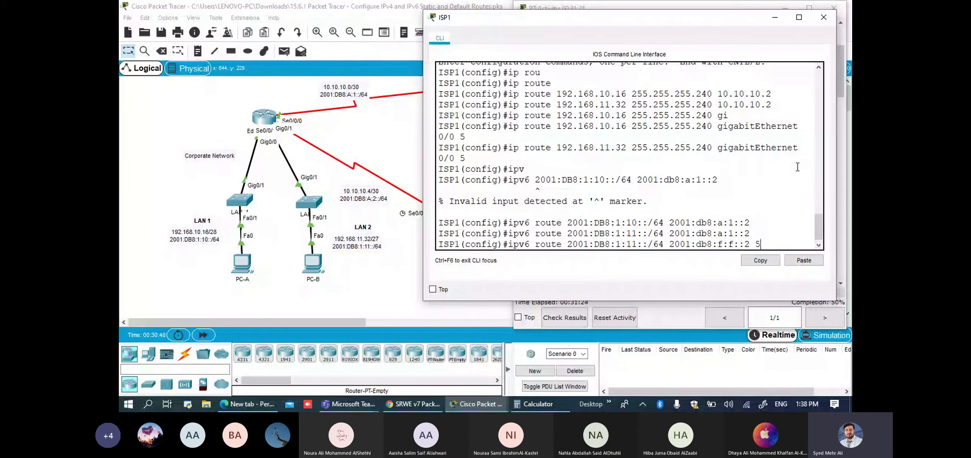
drag(610, 20, 772, 23)
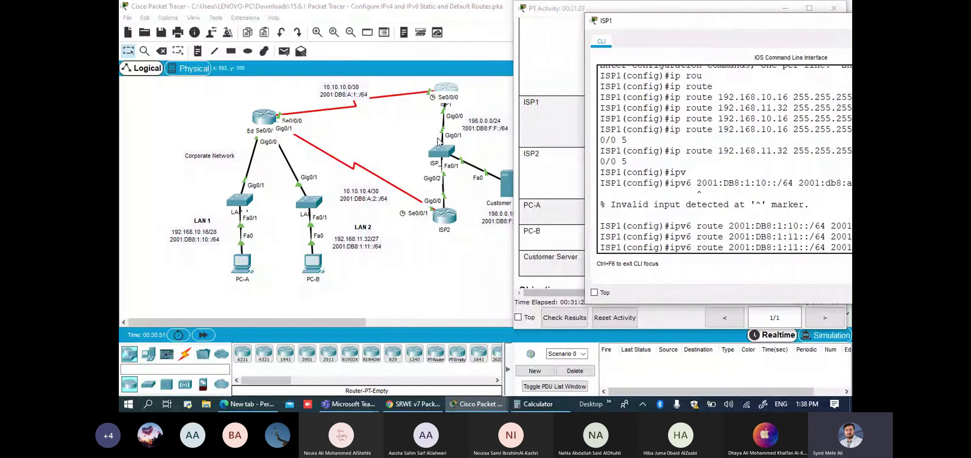
drag(679, 21, 503, 8)
key(Return)
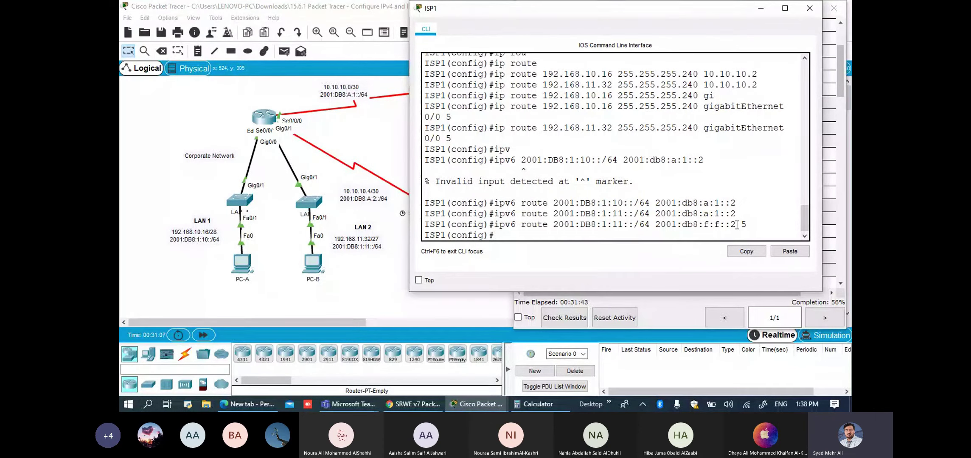
Step: Reuse an earlier command on ISP1 to run ipv6 route 2001:DB8:1:10::/64 2001:db8:a:1::2 5
key(Up)
key(Up)
key(Left)
key(Left)
key(Left)
key(Left)
key(Left)
key(Left)
key(Left)
key(Left)
key(Left)
key(Left)
key(Left)
key(Left)
key(Left)
key(Left)
key(Left)
key(Left)
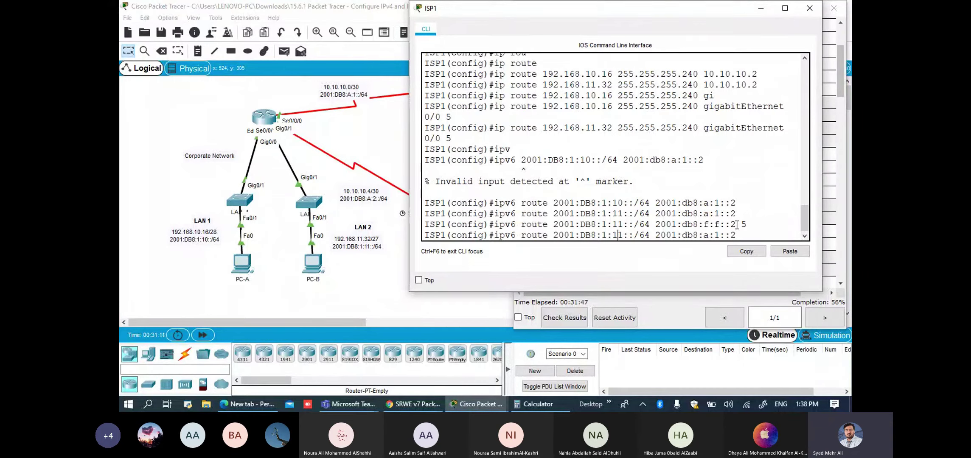
key(Left)
key(Left)
key(Left)
key(Left)
key(Left)
key(BackSpace)
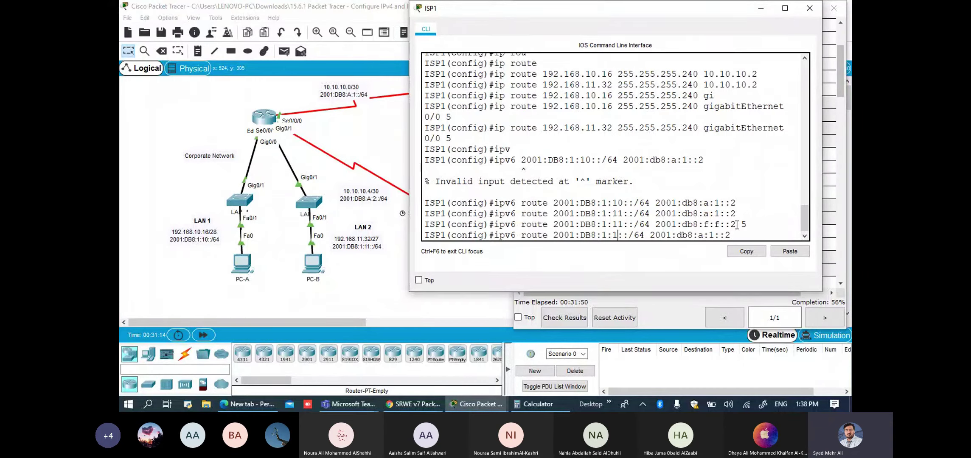
text(0)
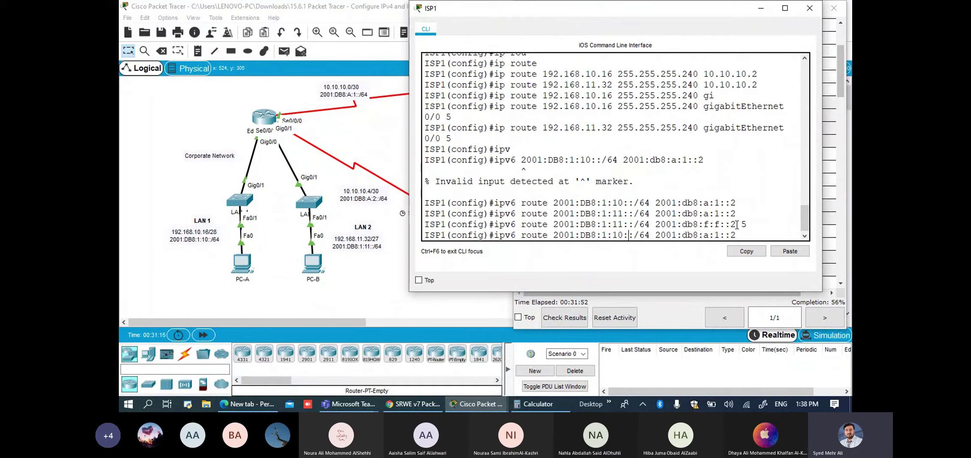
key(Right)
key(Right)
text(5)
key(Return)
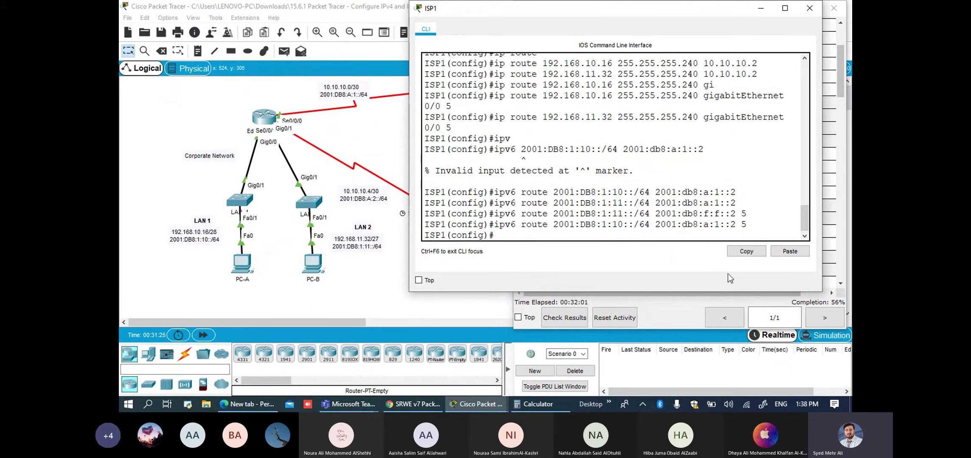
Step: Return to the activity instructions and review the Part 4 IPv6 floating static route tasks for both LANs
click(834, 185)
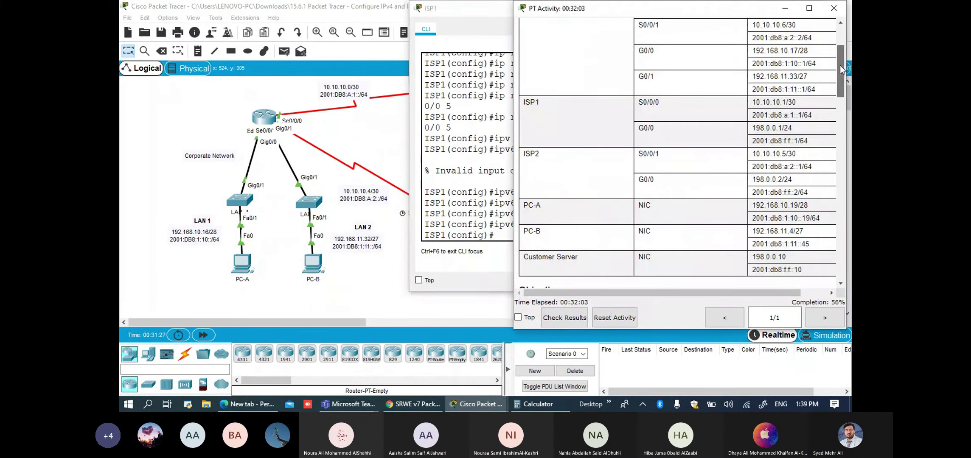
scroll(839, 65, down, 1)
drag(842, 85, 842, 226)
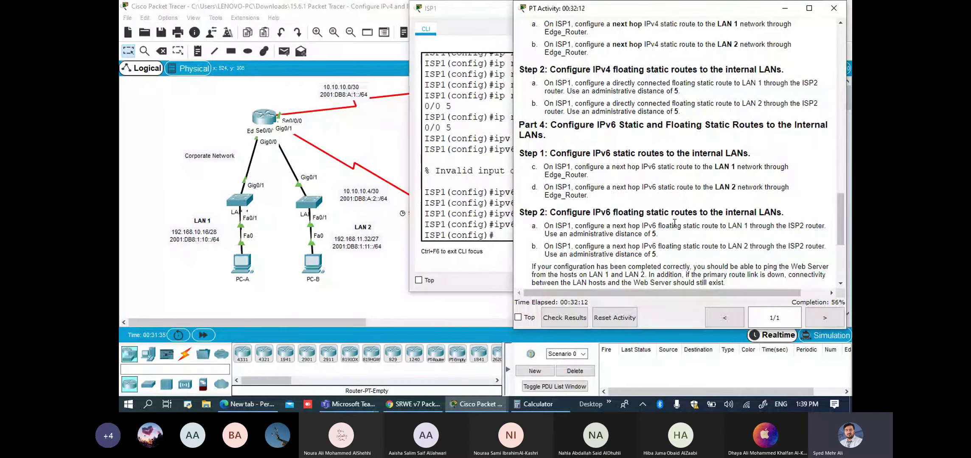
drag(837, 229, 836, 246)
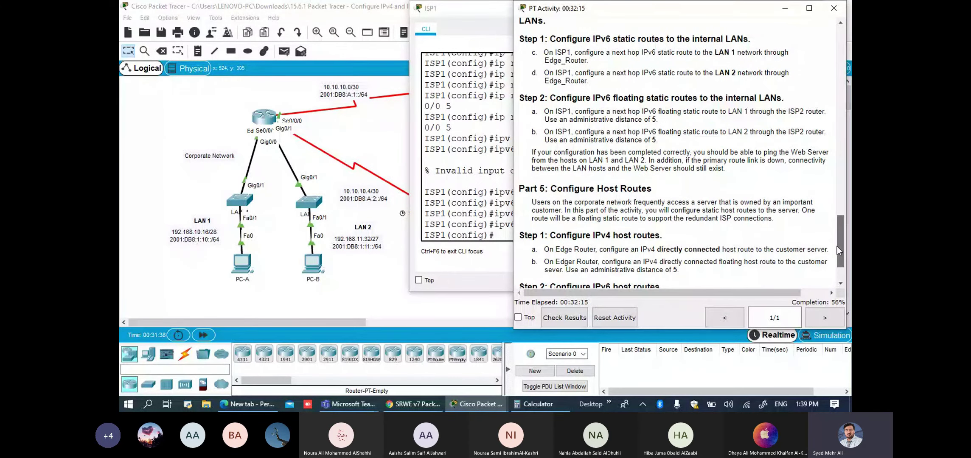
drag(660, 120, 638, 139)
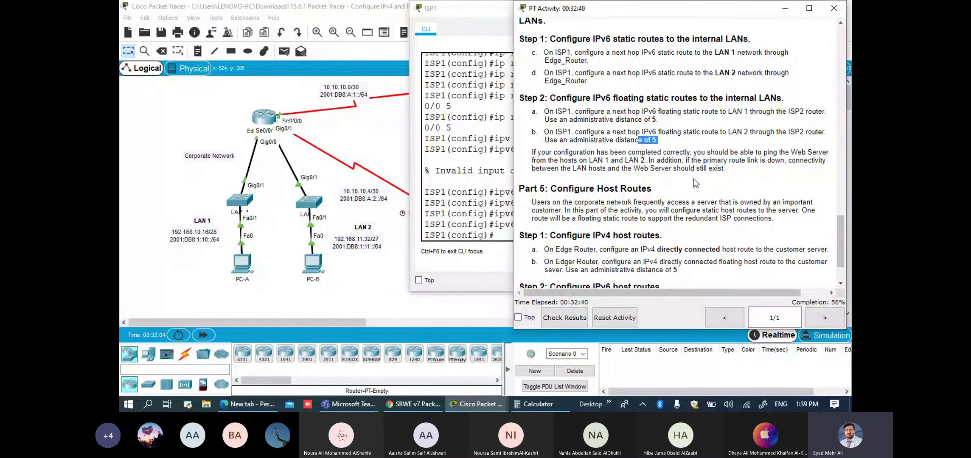
Step: Check the Customer Server in the topology and read the Part 5 host route introduction in the activity instructions
click(544, 149)
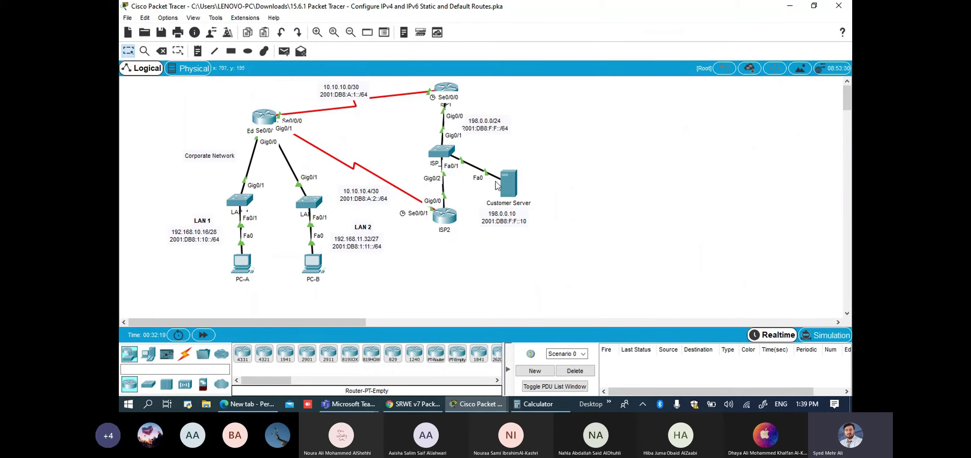
click(478, 402)
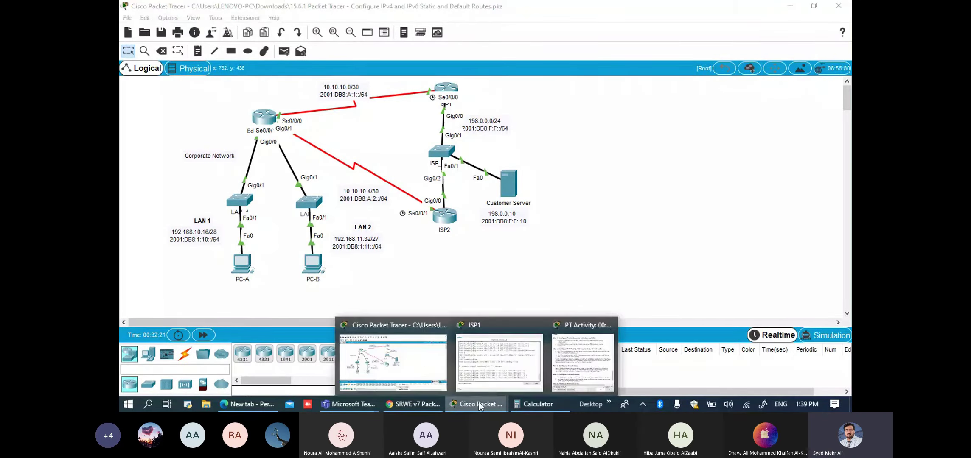
click(569, 355)
drag(841, 233, 840, 248)
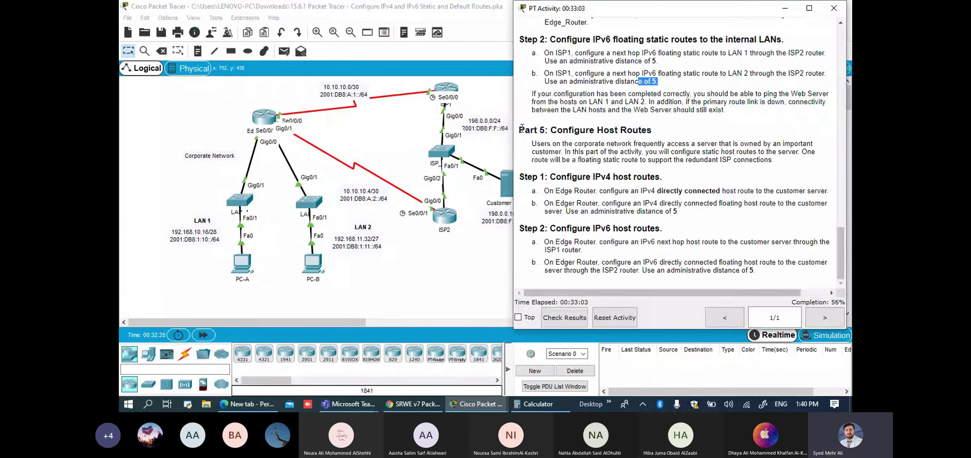
drag(519, 128, 651, 128)
drag(531, 144, 718, 145)
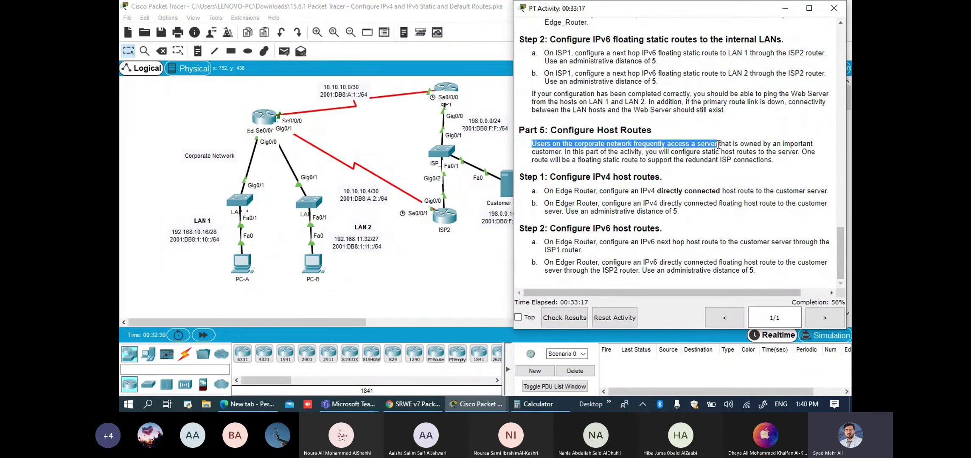